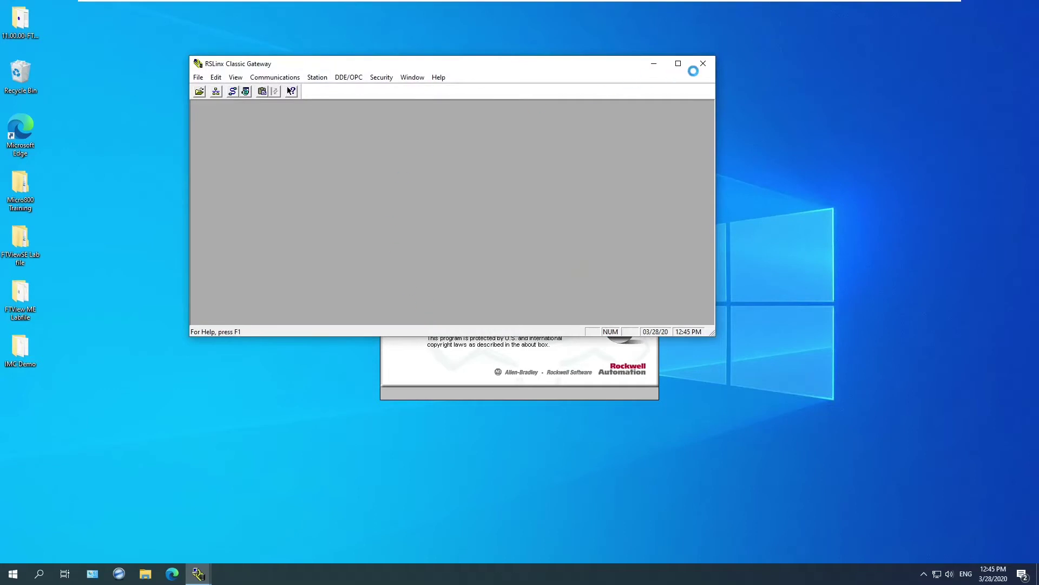
- In RSWho, expand AB_ETHIP-1 and confirm the 192.168.1.21 controller's firmware revision is 30.011
{"action": "left_click", "coordinate": [678, 64]}
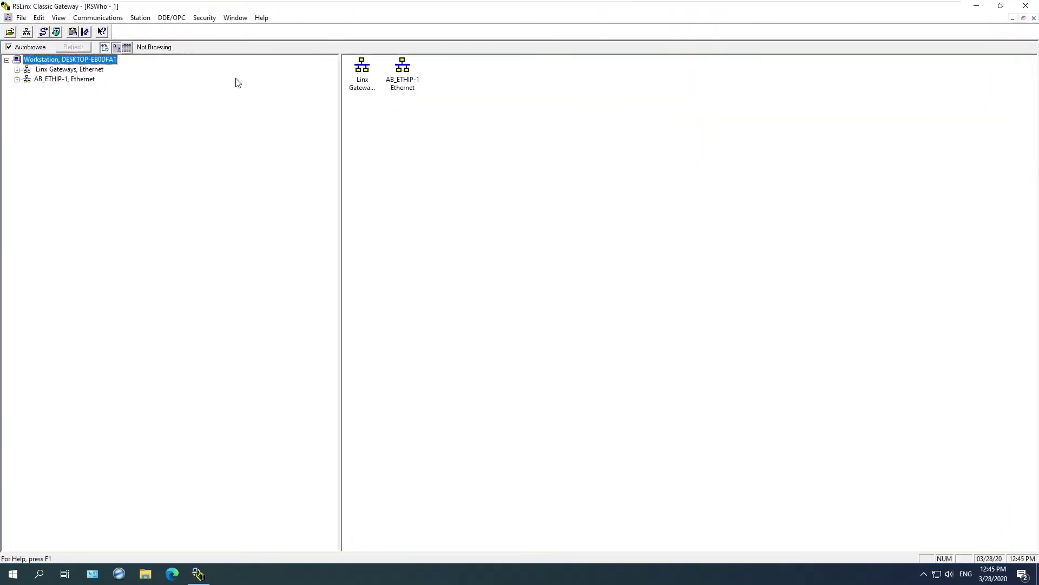
{"action": "left_click", "coordinate": [17, 80]}
{"action": "left_click", "coordinate": [103, 89]}
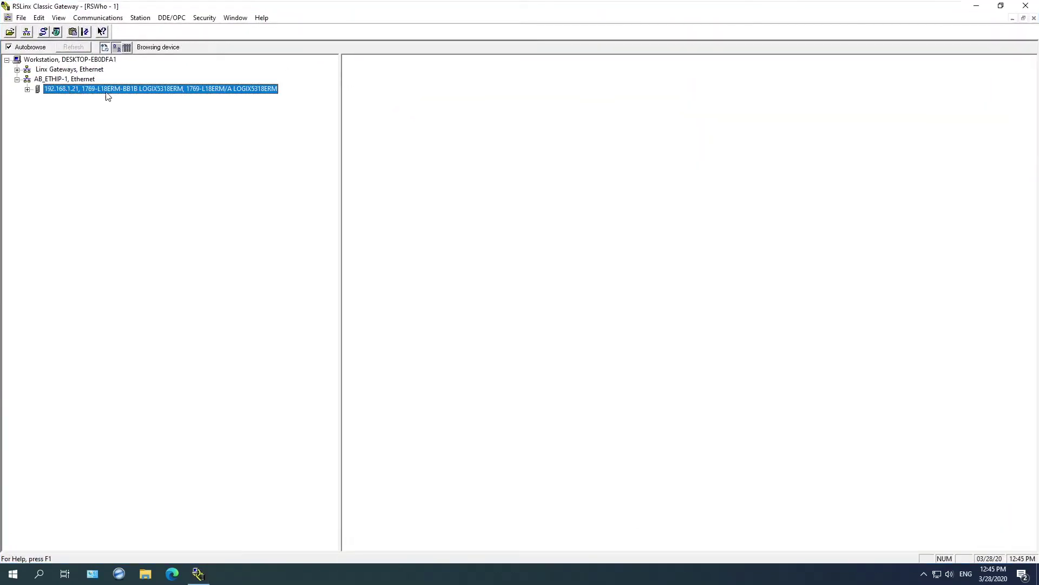
{"action": "right_click", "coordinate": [127, 90]}
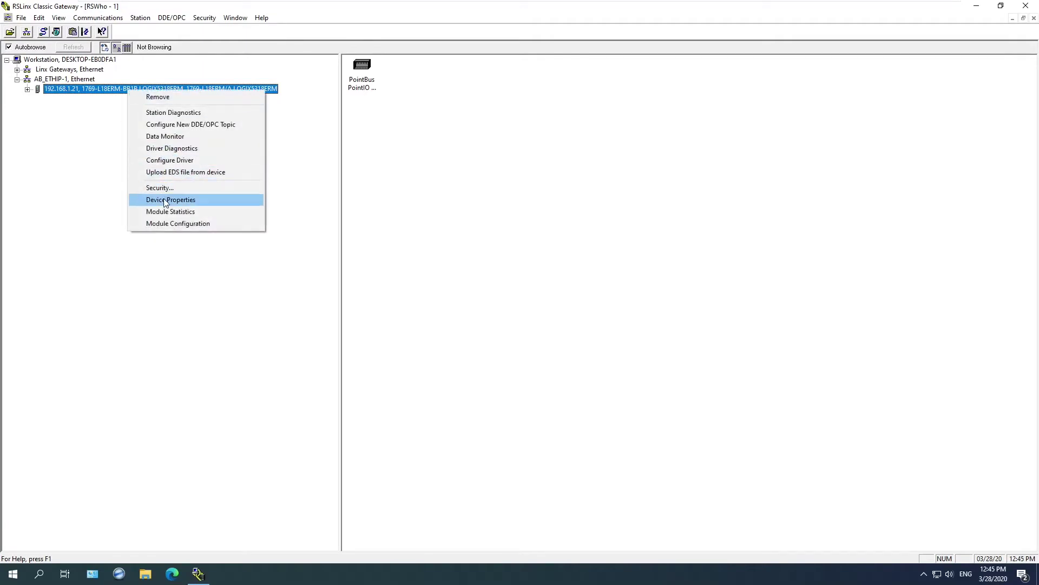
{"action": "left_click", "coordinate": [210, 200]}
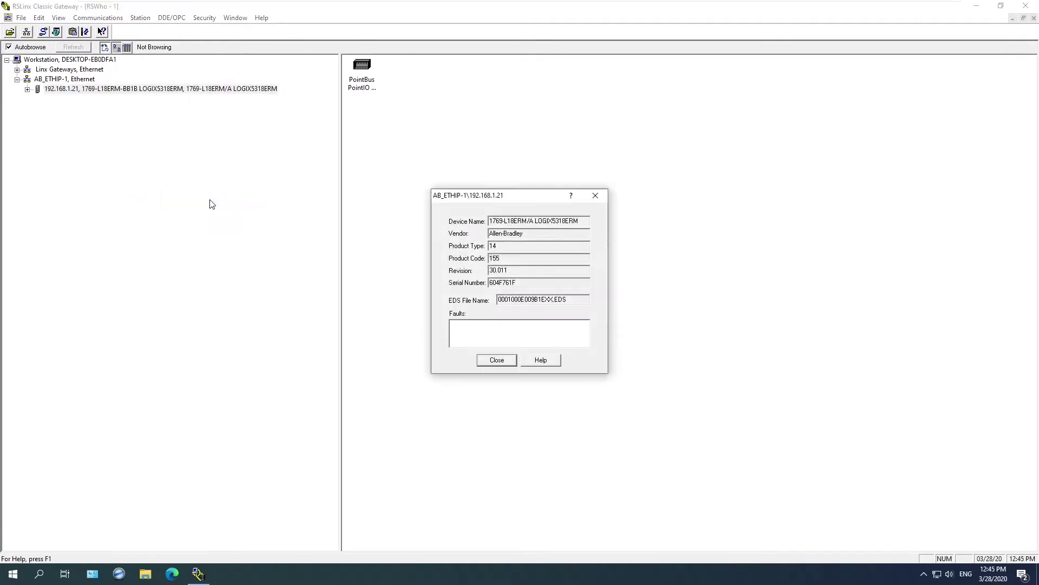
{"action": "left_click_drag", "start_coordinate": [521, 278], "coordinate": [489, 280]}
{"action": "left_click", "coordinate": [497, 361]}
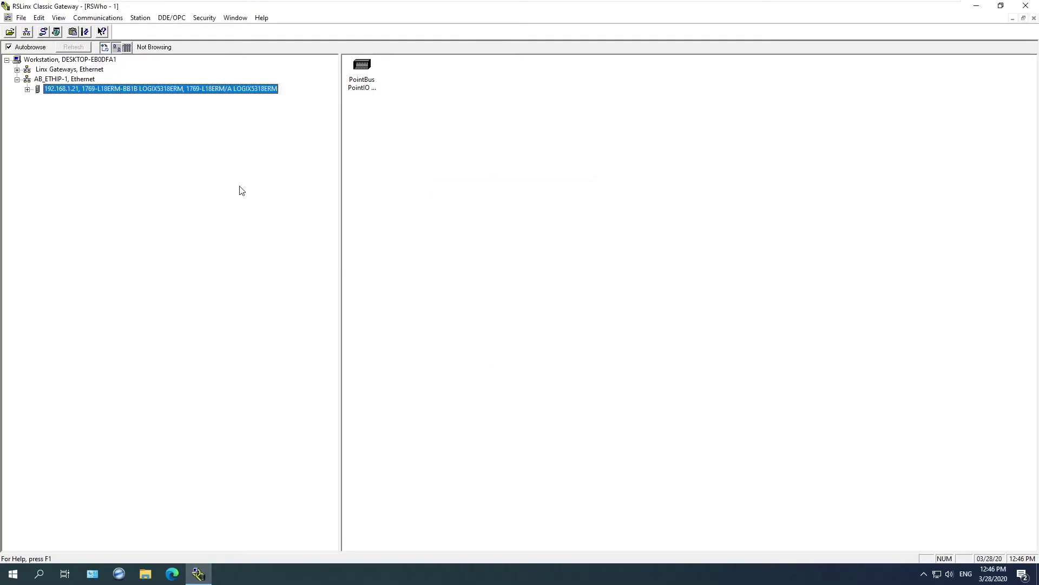
- Launch ControlFLASH Plus from the Start menu, then start a new Microsoft Edge window
{"action": "left_click", "coordinate": [13, 574]}
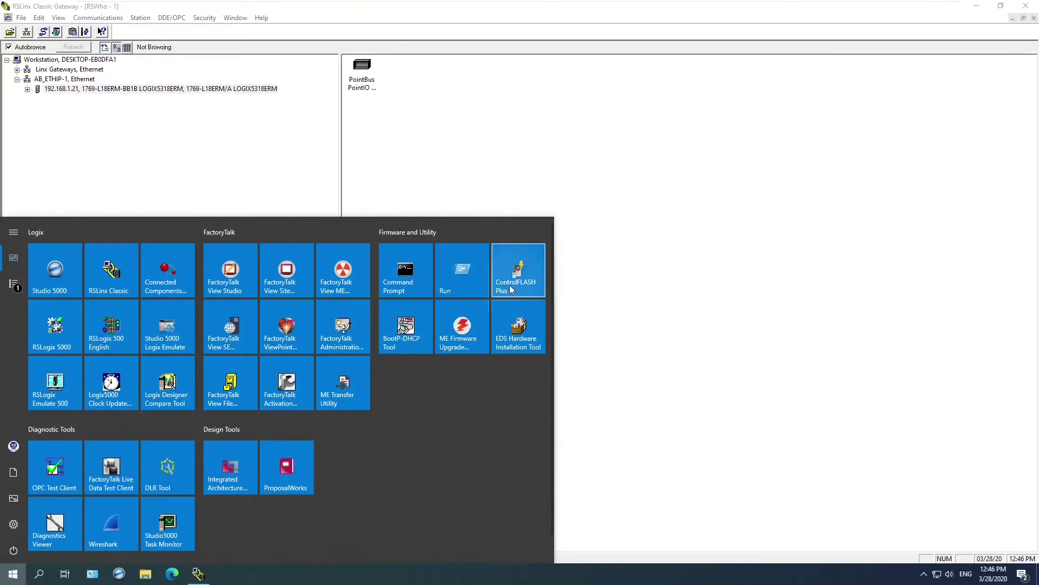
{"action": "left_click", "coordinate": [538, 265]}
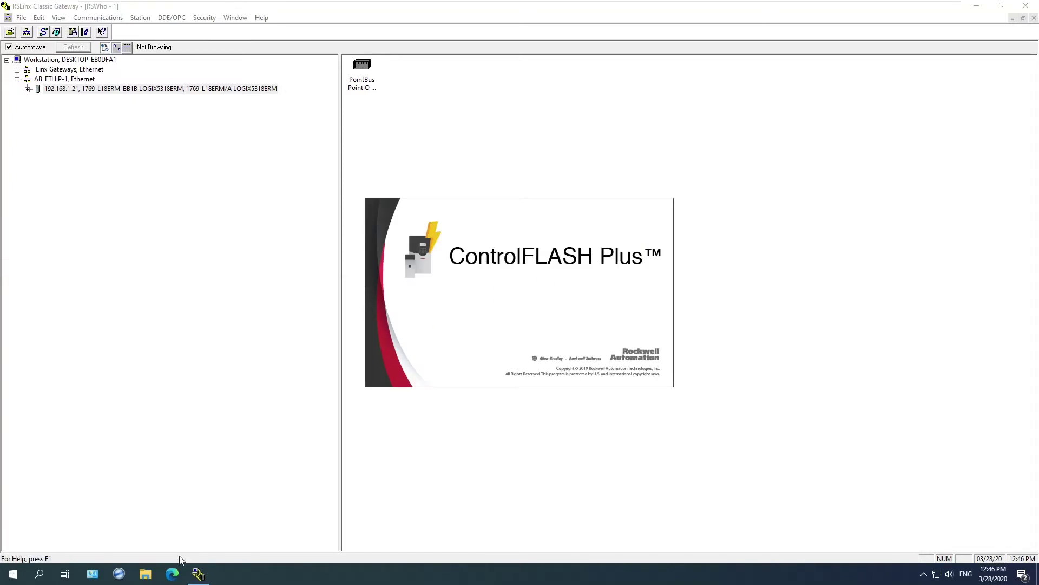
{"action": "left_click", "coordinate": [172, 573]}
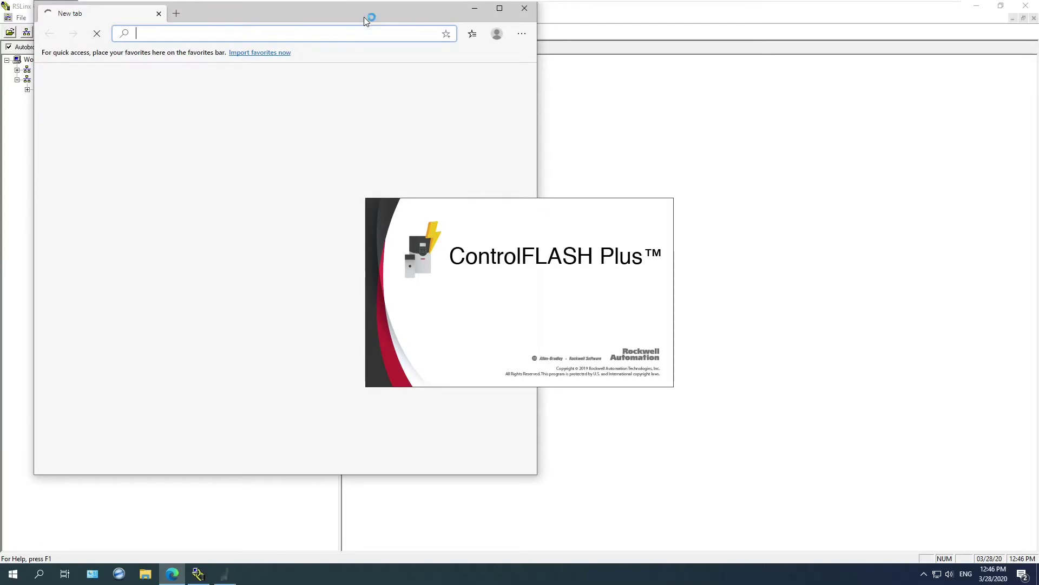
- Search the web for 'rockwell pcdc' and go to the Multi Product Selector page
{"action": "double_click", "coordinate": [364, 12]}
{"action": "type", "text": "r"}
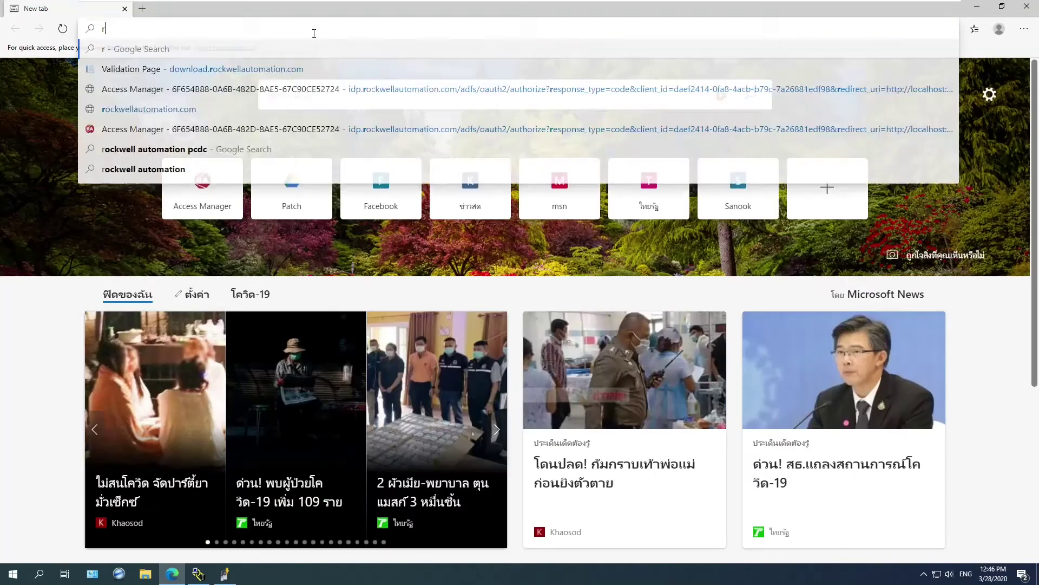
{"action": "type", "text": "ockwell pc"}
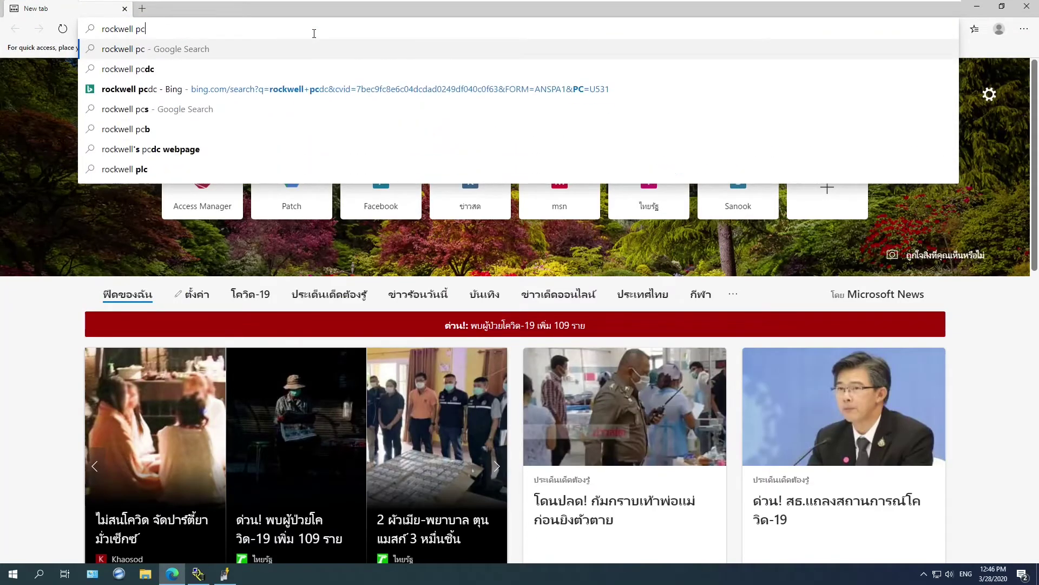
{"action": "type", "text": "dc"}
{"action": "key", "text": "Return"}
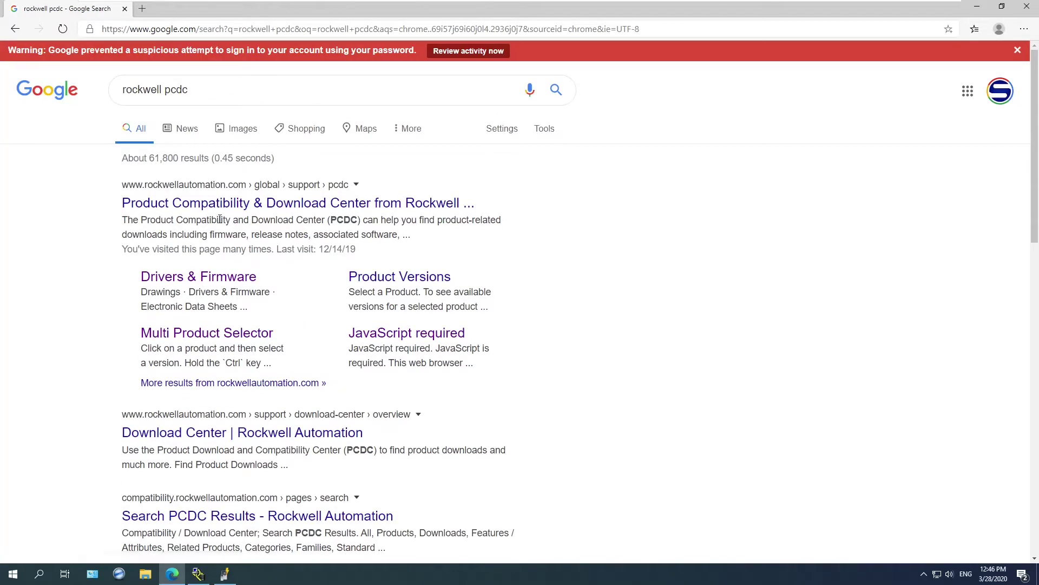
{"action": "left_click", "coordinate": [200, 336]}
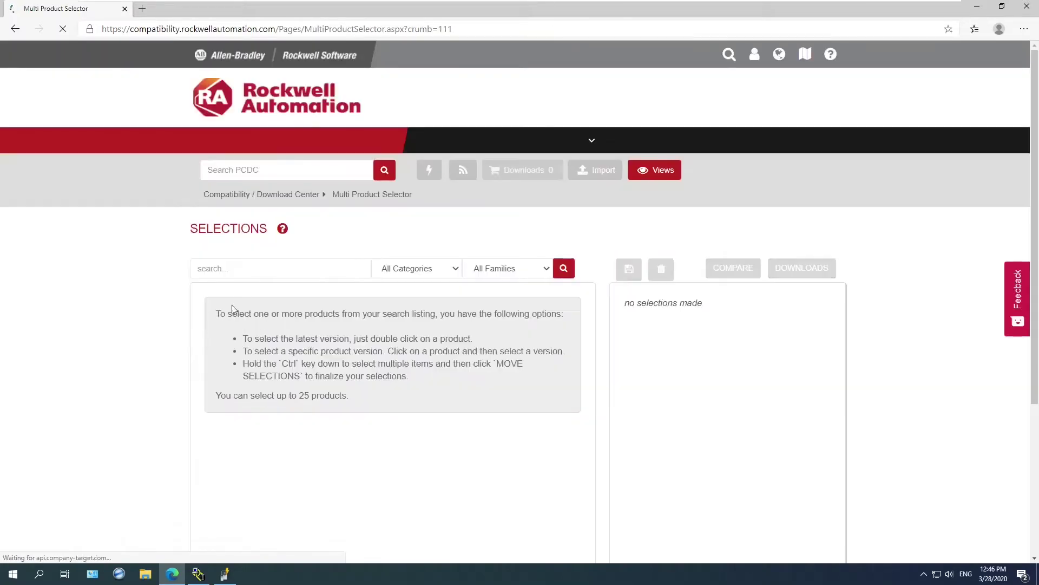
- Search PCDC for 'controlflash' and add ControlFLASH Plus to the selections
{"action": "left_click", "coordinate": [256, 271]}
{"action": "type", "text": "contr"}
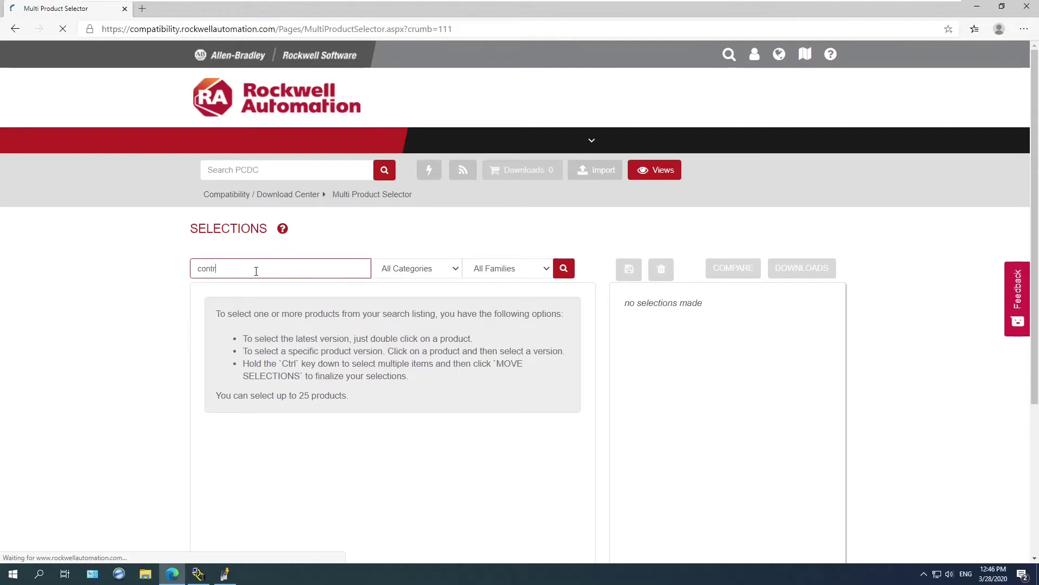
{"action": "type", "text": "olflash"}
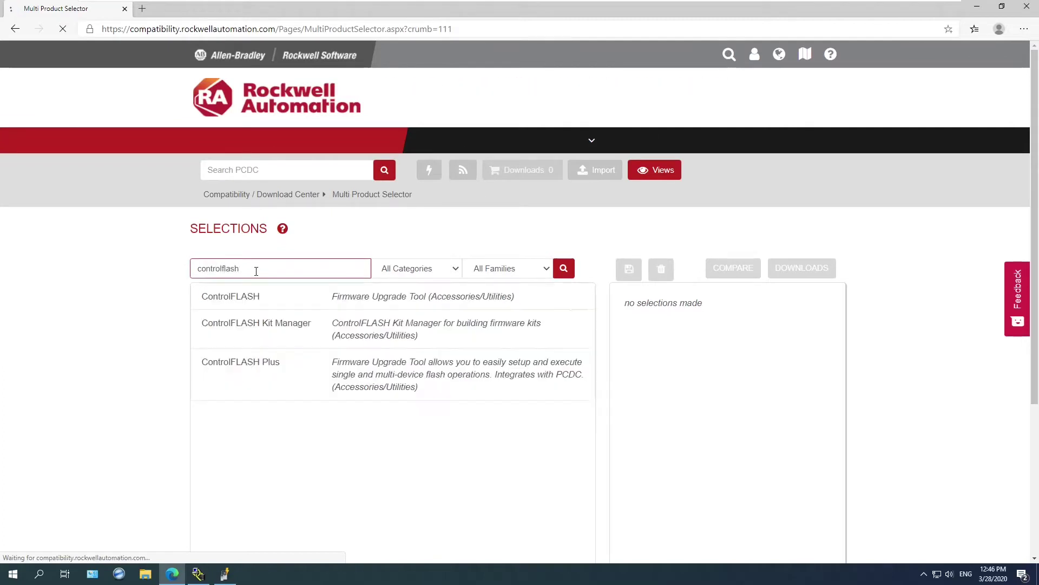
{"action": "left_click", "coordinate": [280, 371]}
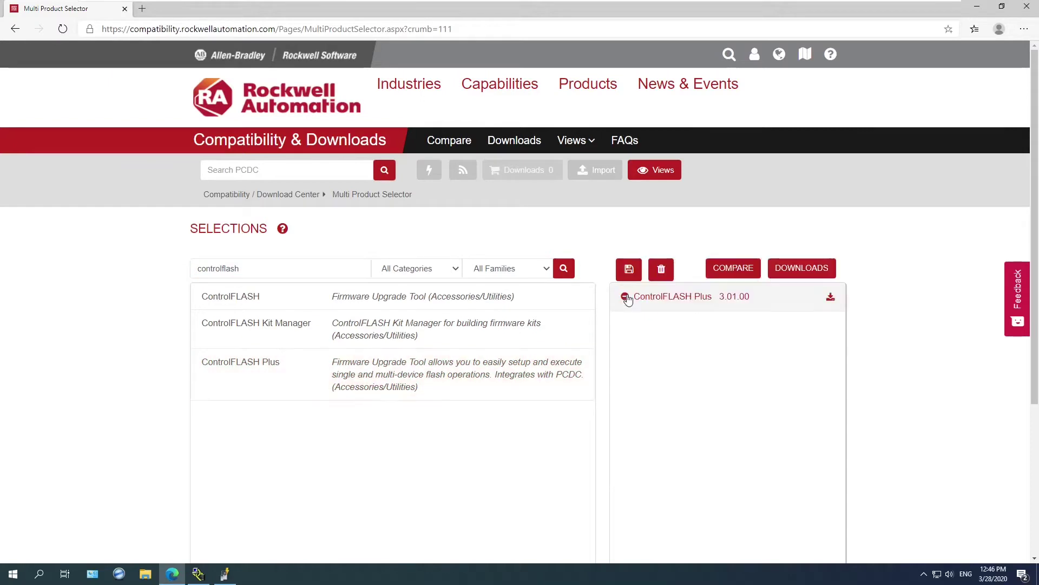
- Review the ControlFLASH Plus 3.01.00 download files, then close the browser
{"action": "left_click", "coordinate": [809, 272]}
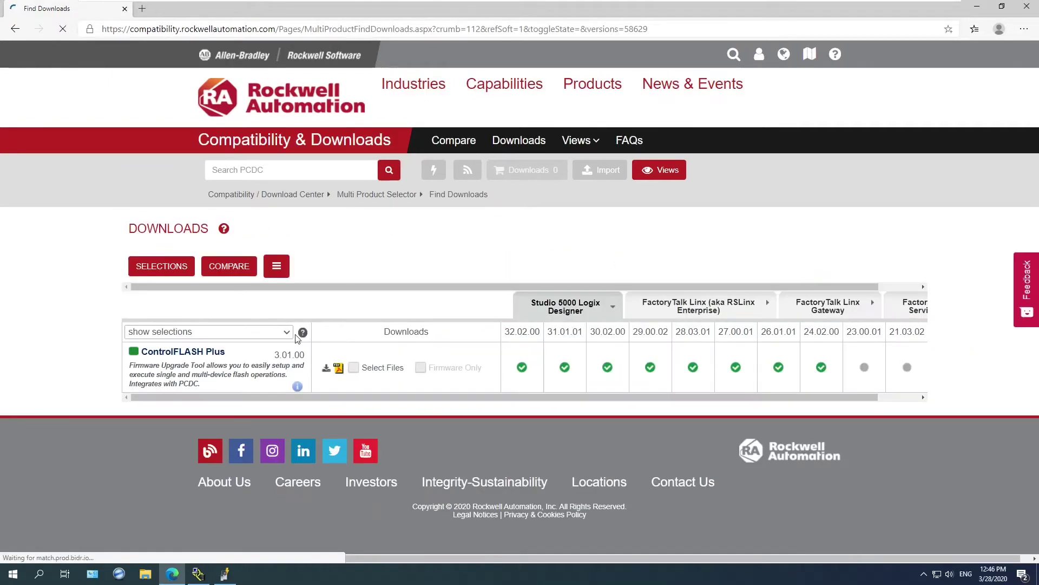
{"action": "left_click", "coordinate": [326, 369]}
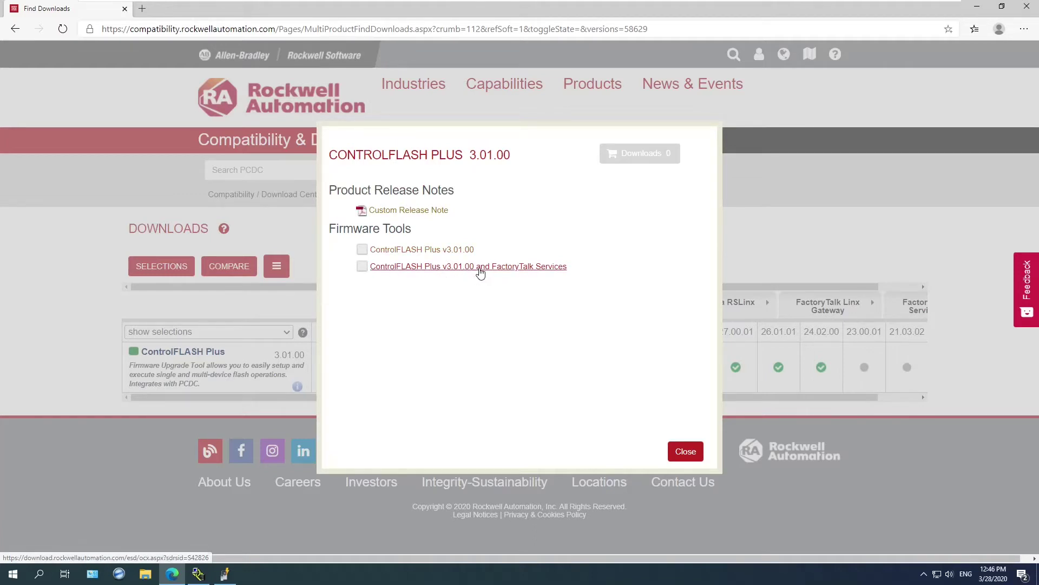
{"action": "left_click", "coordinate": [683, 451]}
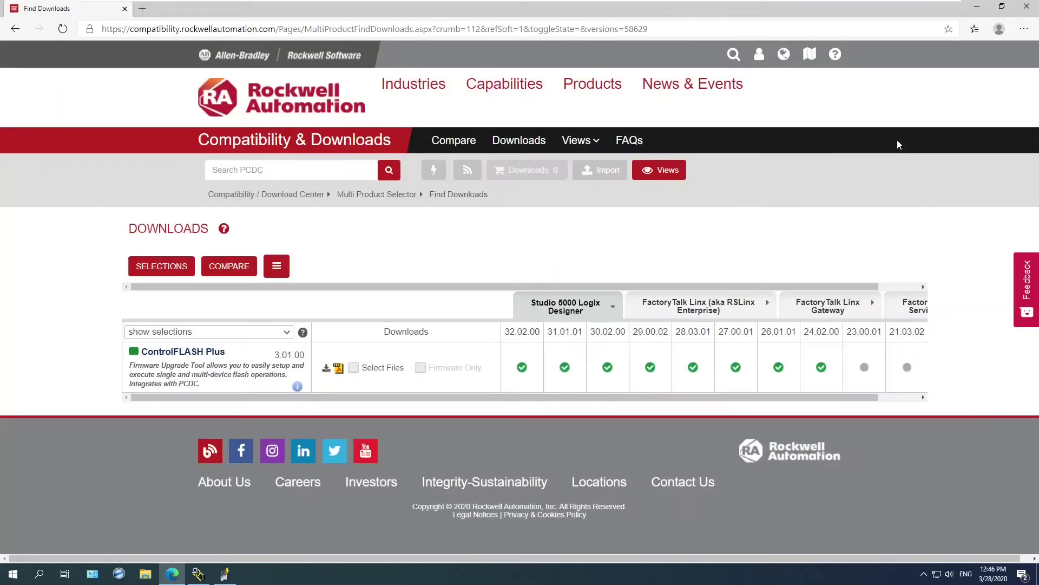
{"action": "left_click", "coordinate": [1033, 5]}
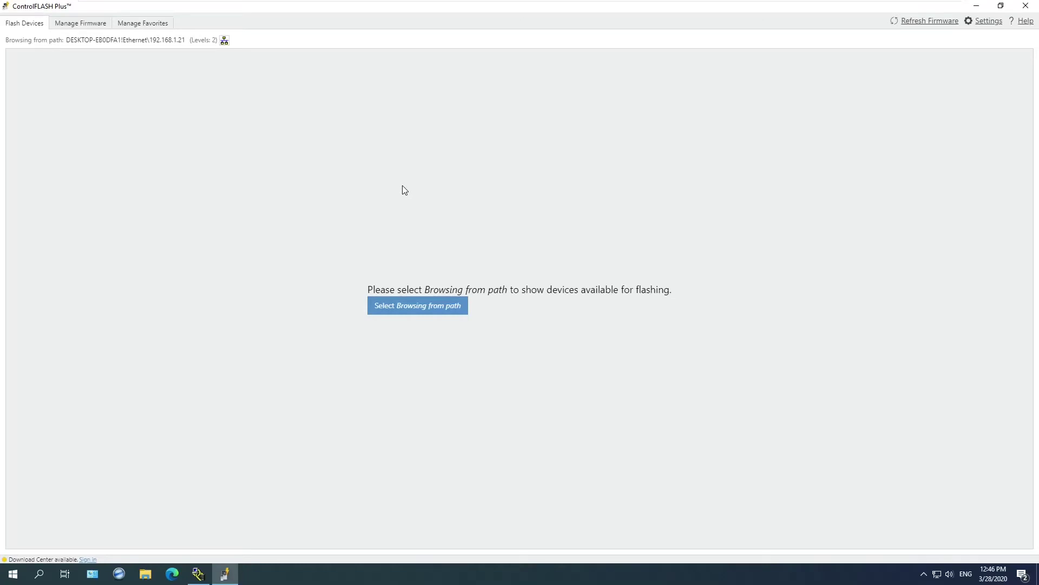
- Start choosing a browsing path and expand the AB_ETH-2 and AB_ETH-1 networks
{"action": "left_click", "coordinate": [421, 313]}
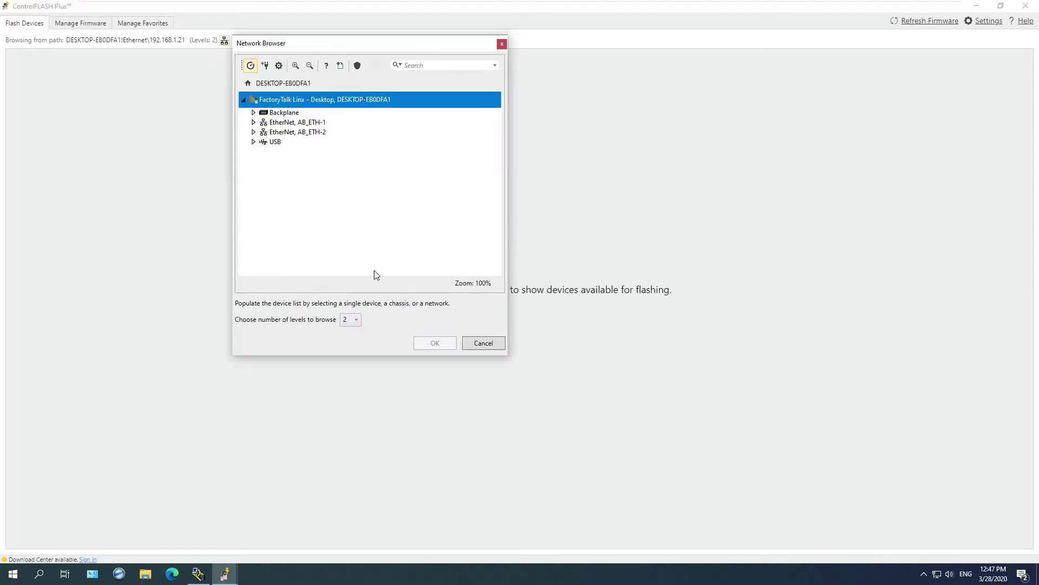
{"action": "left_click", "coordinate": [277, 133]}
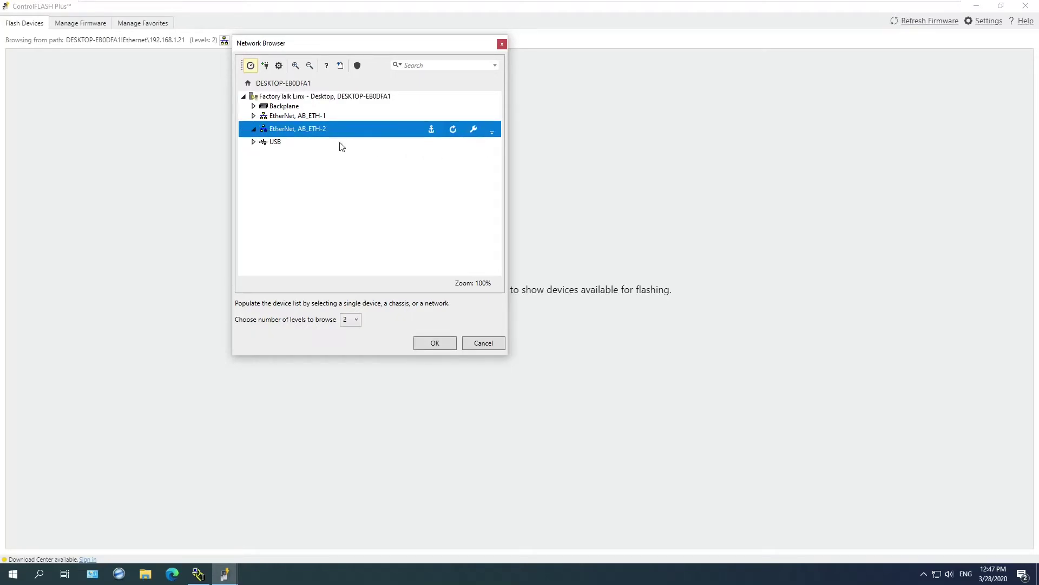
{"action": "left_click", "coordinate": [254, 116]}
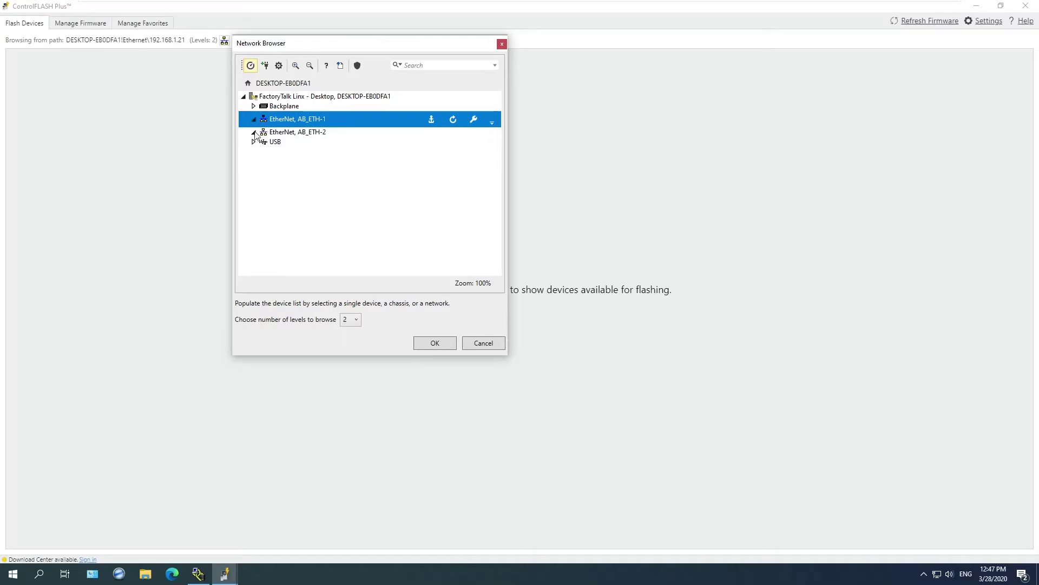
- Configure the AB_ETH-2 driver with Broadcast discovery on the 192.168.1.100 adapter
{"action": "right_click", "coordinate": [304, 132]}
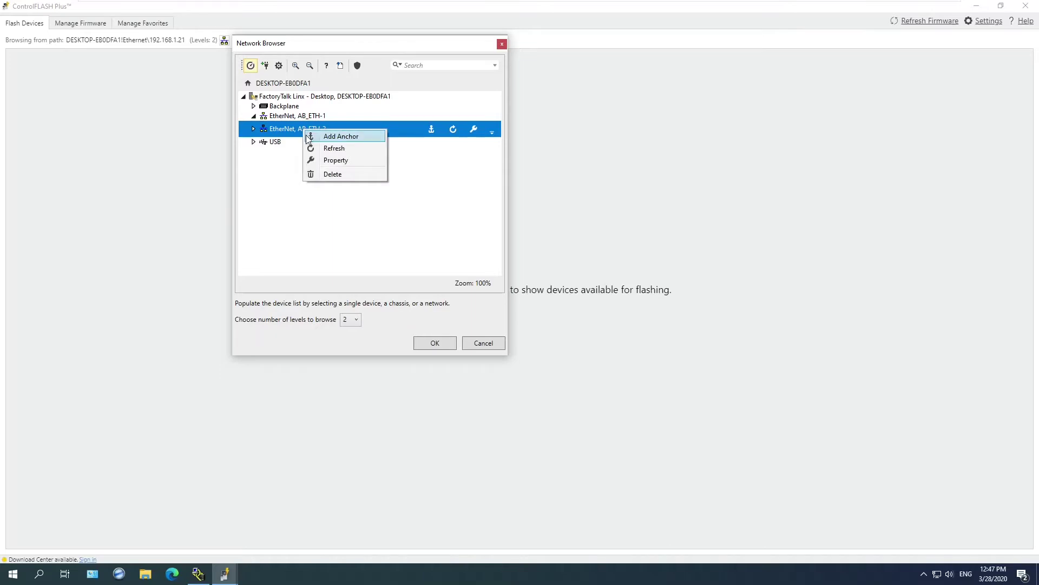
{"action": "left_click", "coordinate": [319, 161]}
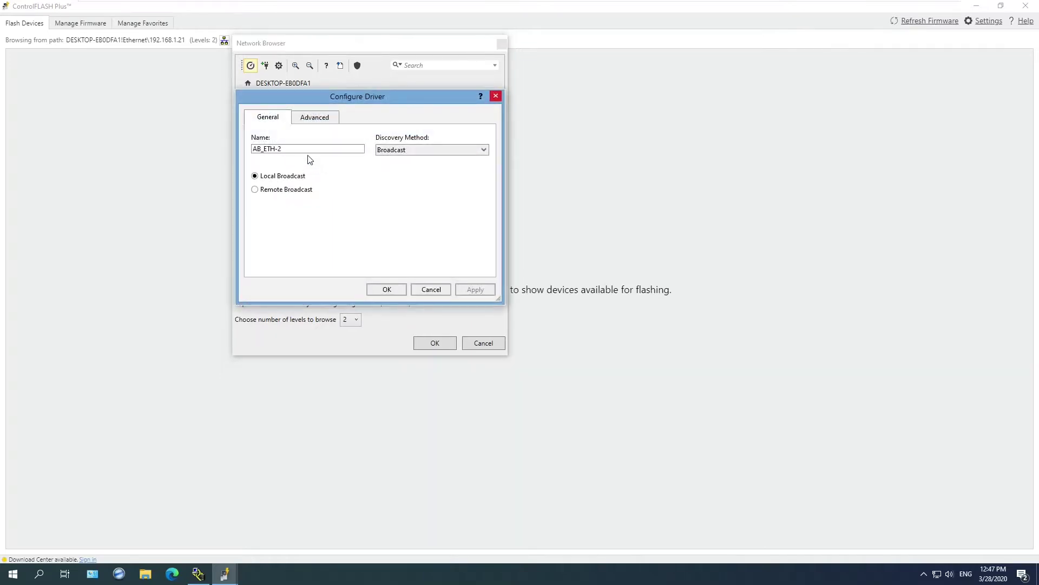
{"action": "left_click", "coordinate": [400, 152]}
{"action": "left_click", "coordinate": [400, 152]}
{"action": "left_click", "coordinate": [317, 118]}
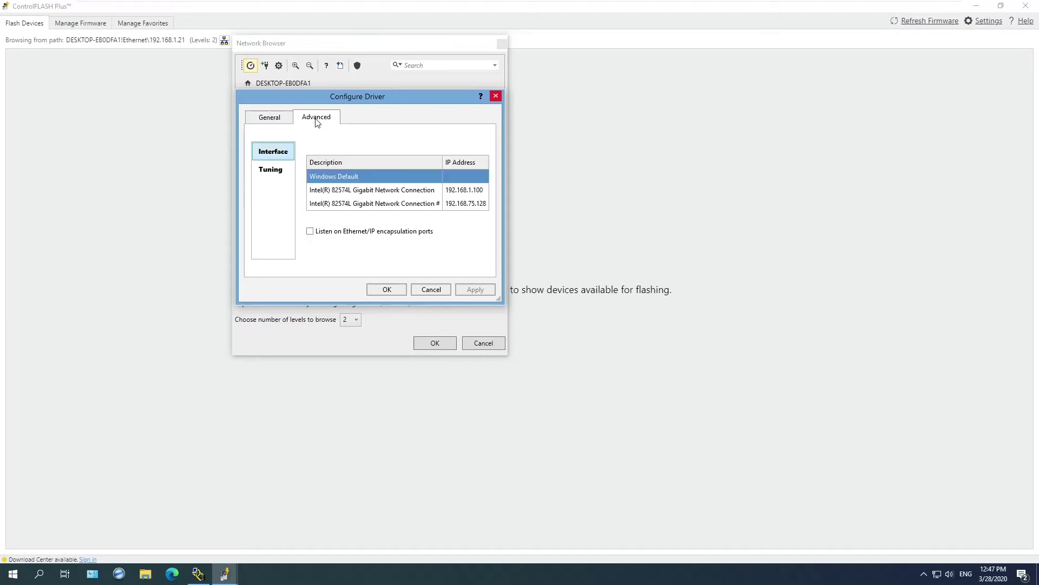
{"action": "left_click", "coordinate": [428, 193]}
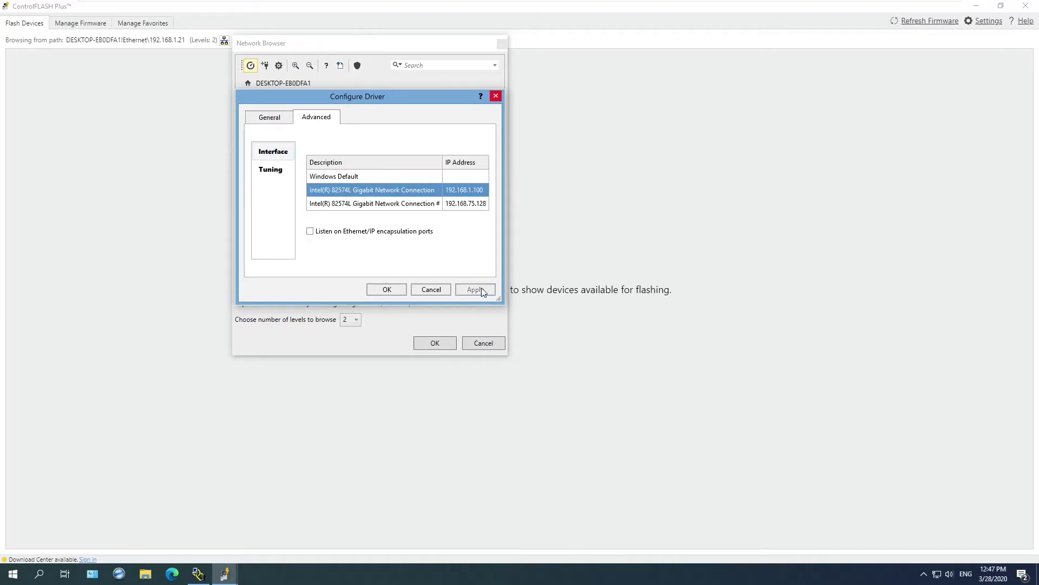
{"action": "left_click", "coordinate": [388, 289]}
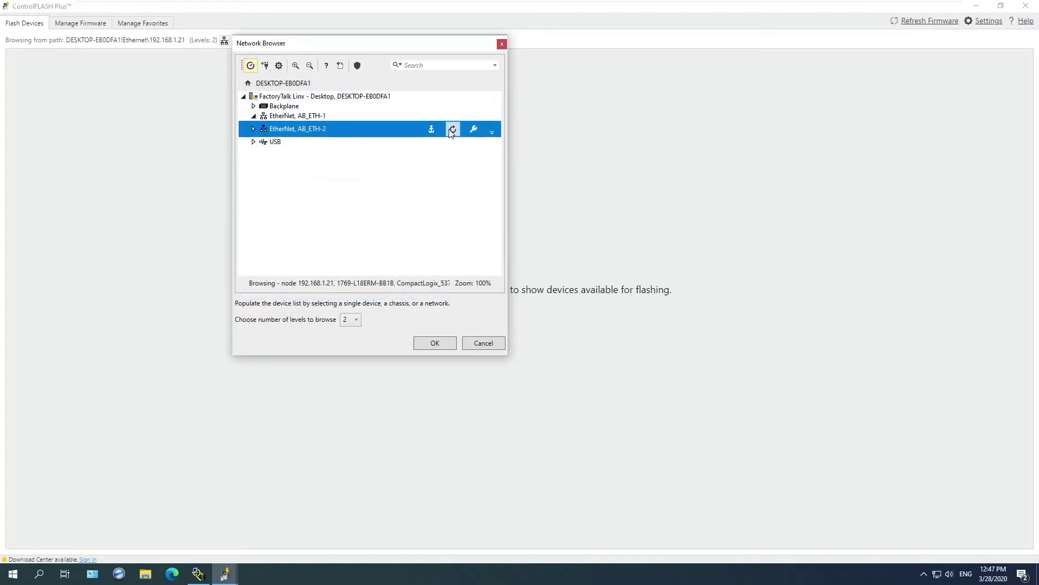
- Add the 1769-L18ERM-BB1B controller at 192.168.1.21 to the flash list and browse its firmware versions
{"action": "left_click", "coordinate": [254, 129]}
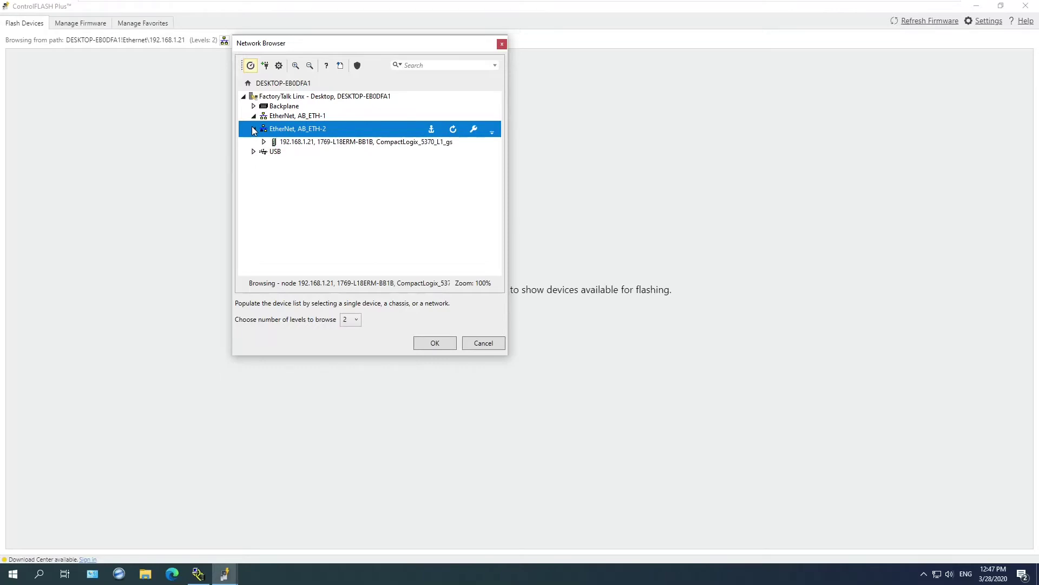
{"action": "left_click", "coordinate": [319, 142]}
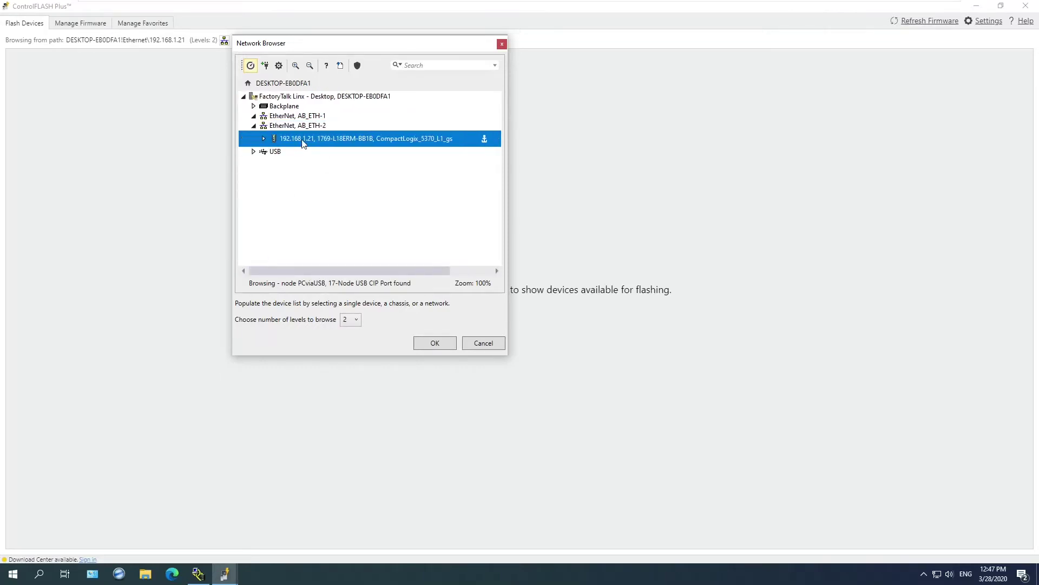
{"action": "left_click", "coordinate": [435, 345]}
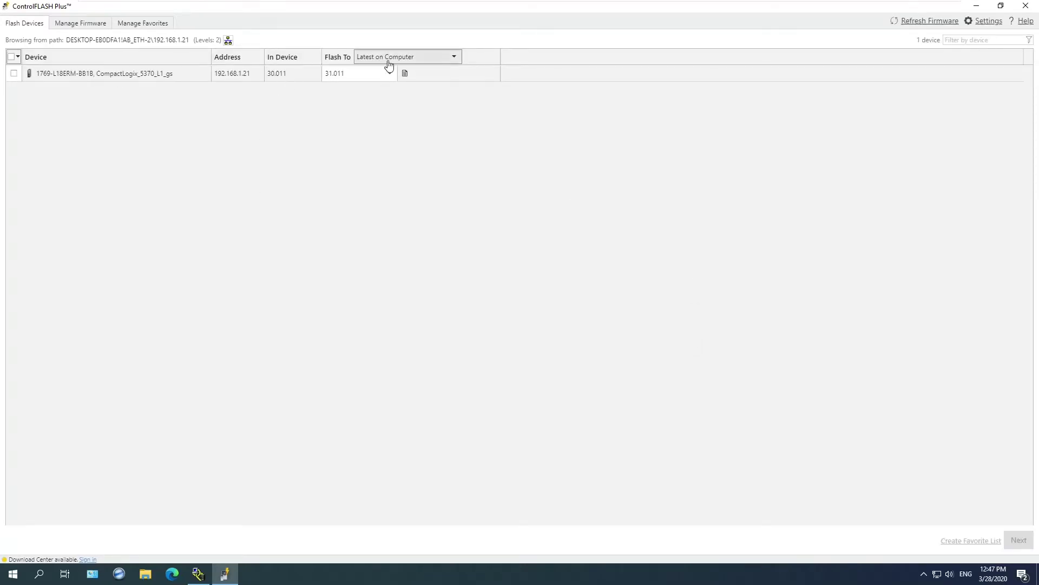
{"action": "left_click", "coordinate": [393, 78]}
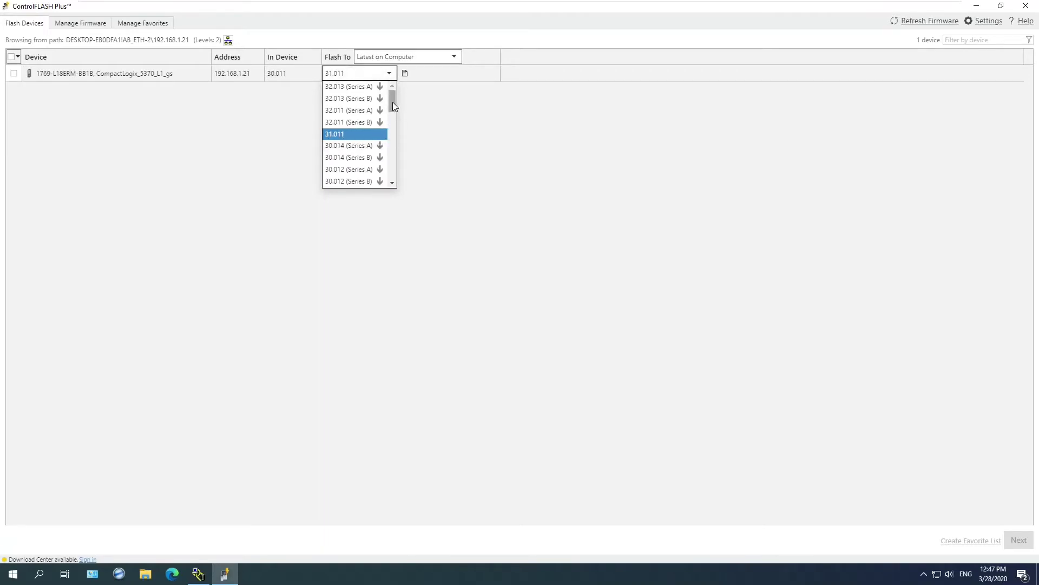
{"action": "mouse_move", "coordinate": [392, 102]}
{"action": "left_mouse_down"}
{"action": "mouse_move", "coordinate": [396, 173]}
{"action": "mouse_move", "coordinate": [398, 89]}
{"action": "left_mouse_up"}
- Re-check in RSLinx Classic that the controller is 1769-L18ERM/A at revision 30.011, then return to ControlFLASH Plus
{"action": "key", "text": "alt+Tab"}
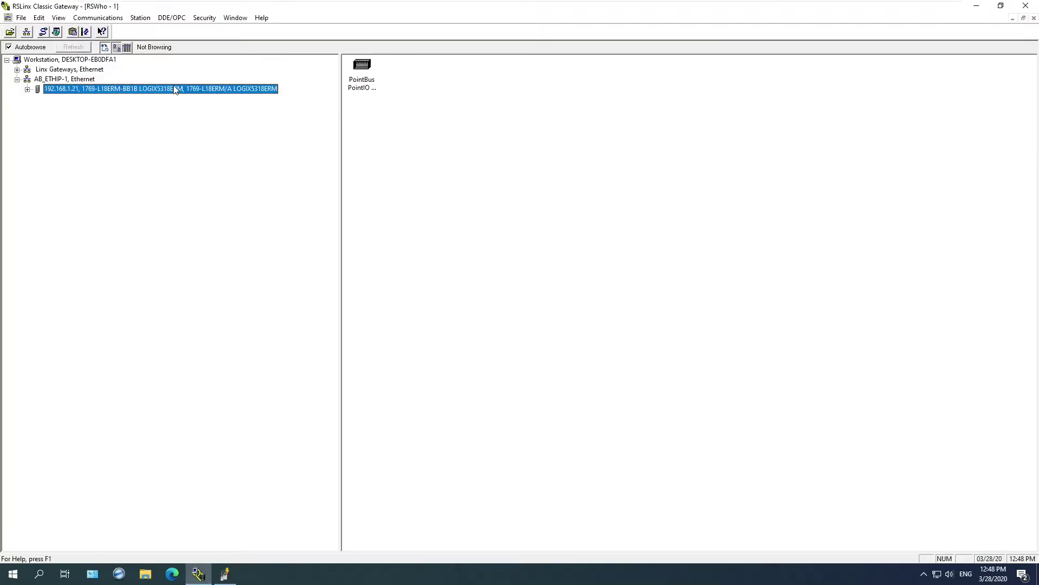
{"action": "right_click", "coordinate": [178, 88]}
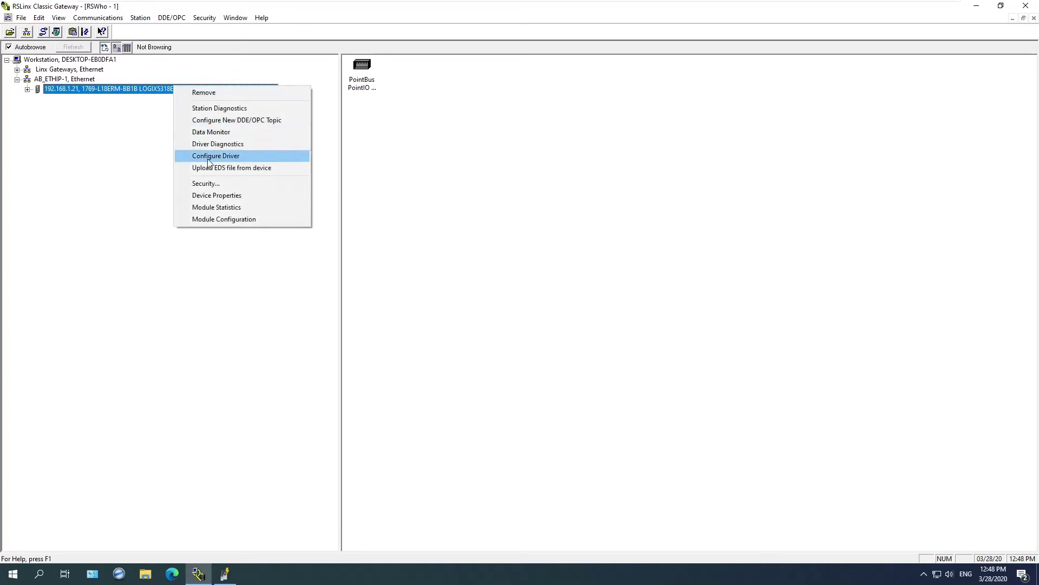
{"action": "left_click", "coordinate": [212, 194]}
{"action": "double_click", "coordinate": [533, 223]}
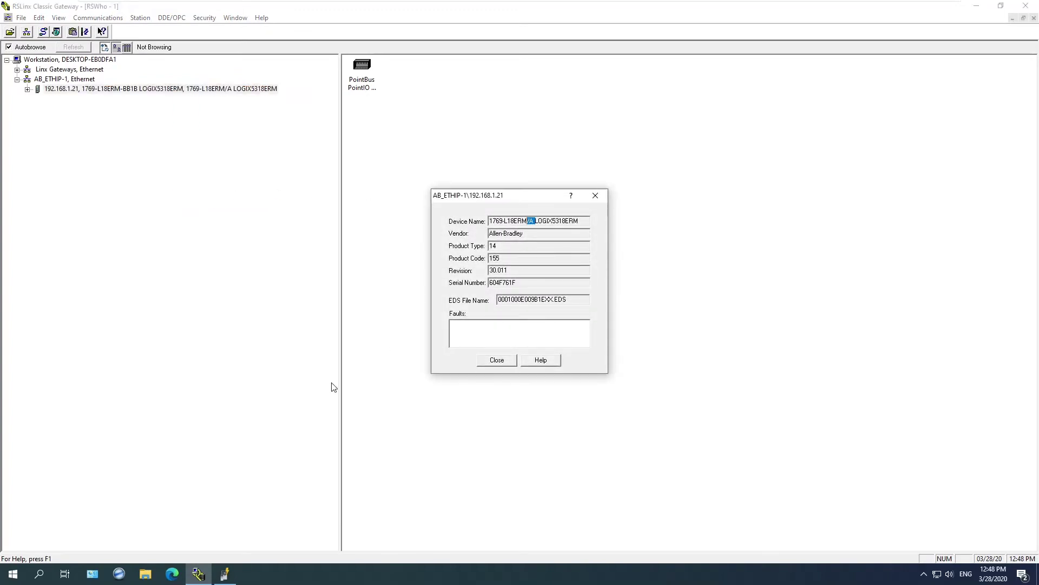
{"action": "left_click", "coordinate": [224, 574]}
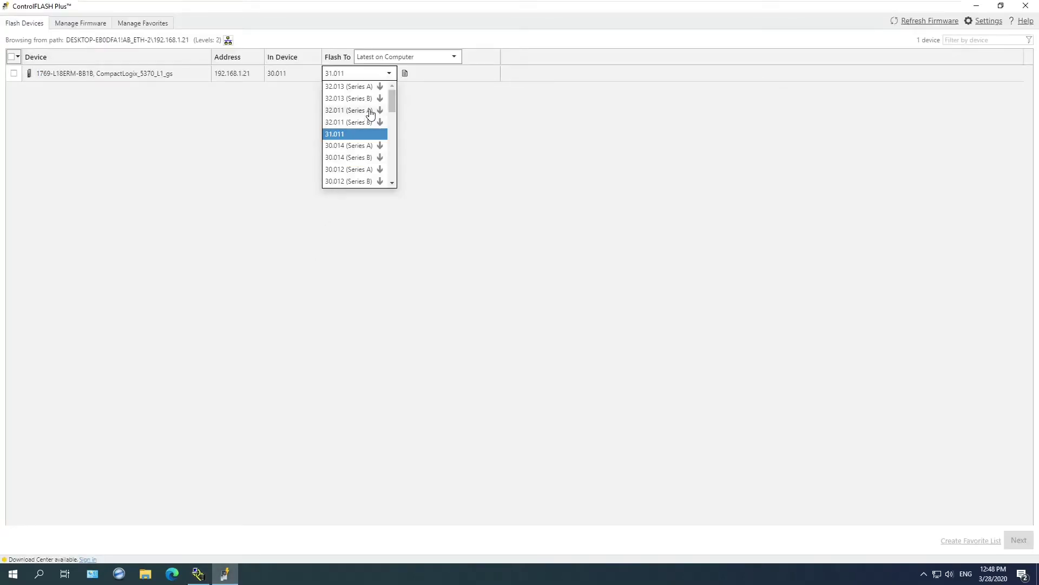
- Set the flash target to 32.013 (Series A) and go to the Download Center sign-in
{"action": "left_click", "coordinate": [378, 87]}
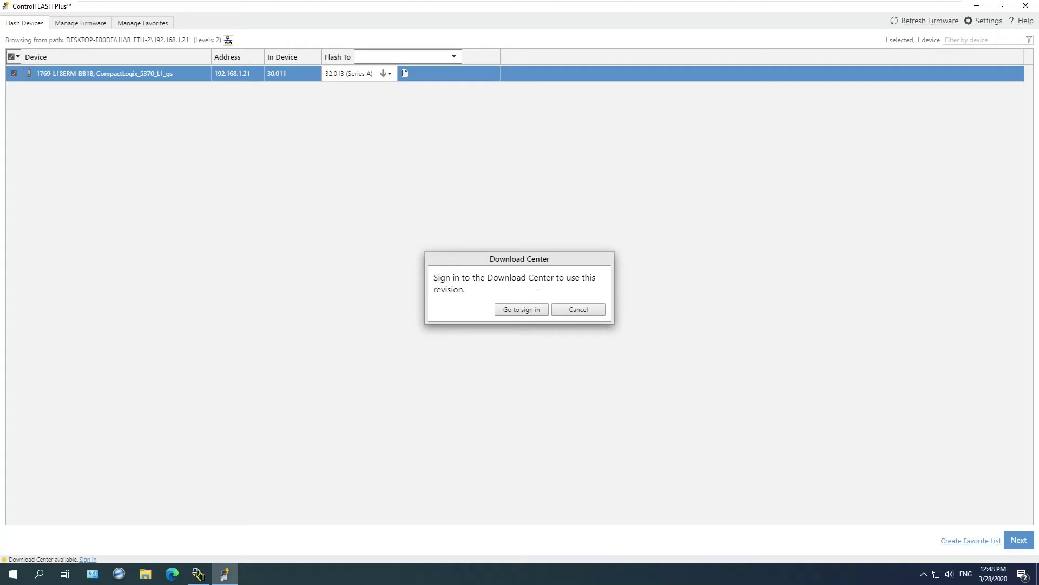
{"action": "left_click", "coordinate": [524, 316]}
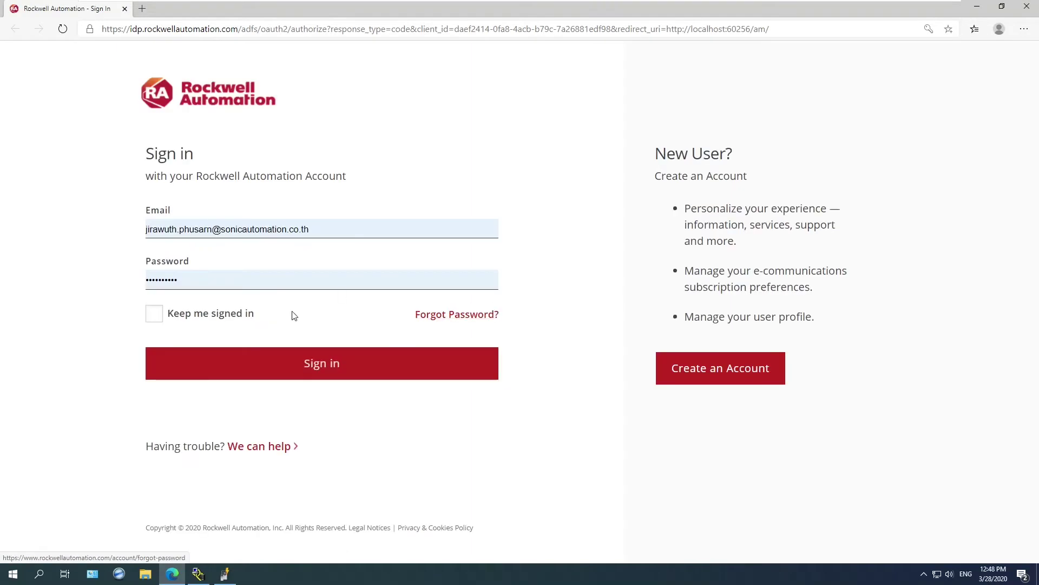
- Submit the filled-in Rockwell account e-mail and password to sign in
{"action": "left_click", "coordinate": [321, 365]}
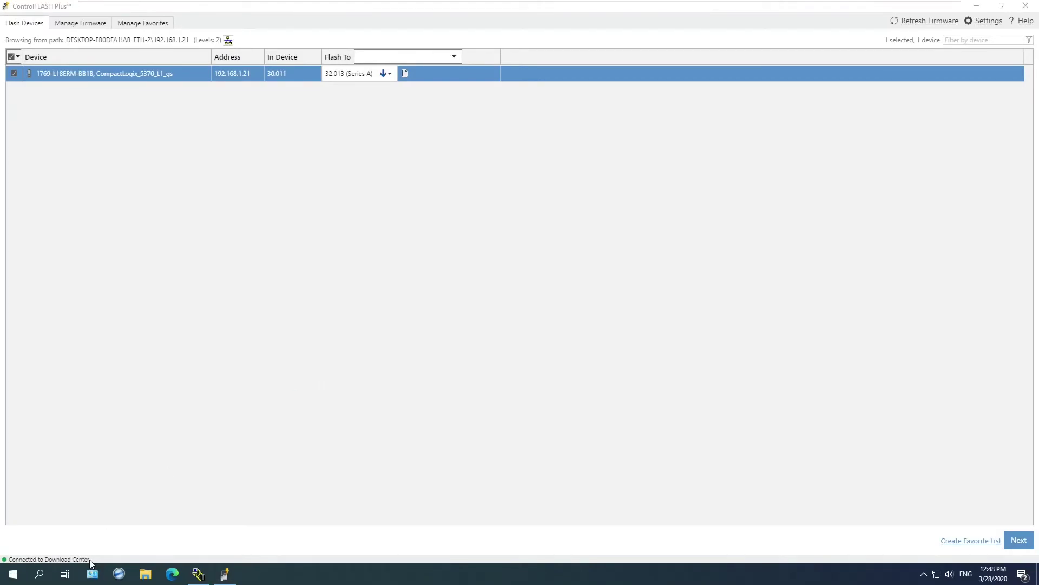
- Keep 32.013 (Series A) as the target, proceed, and accept the Download Center license agreement
{"action": "left_click_drag", "start_coordinate": [90, 561], "coordinate": [6, 561]}
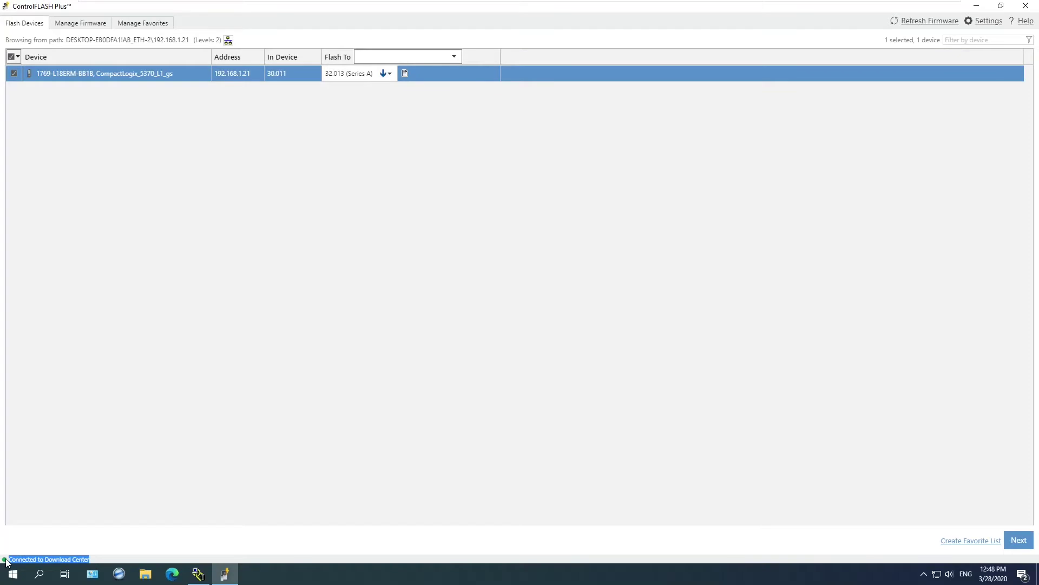
{"action": "left_click", "coordinate": [264, 322]}
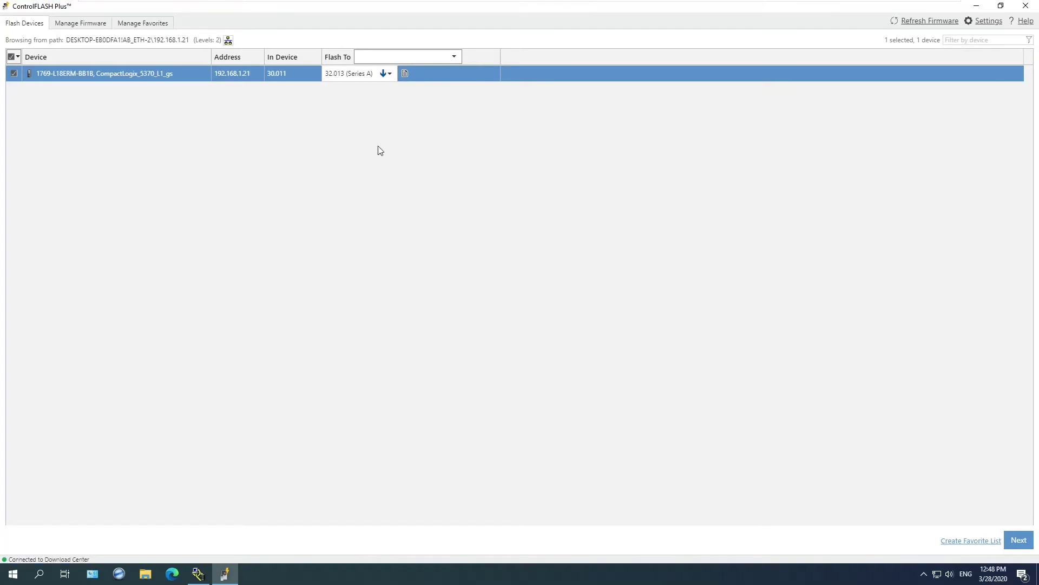
{"action": "left_click", "coordinate": [386, 76]}
{"action": "left_click", "coordinate": [370, 91]}
{"action": "left_click", "coordinate": [1021, 541]}
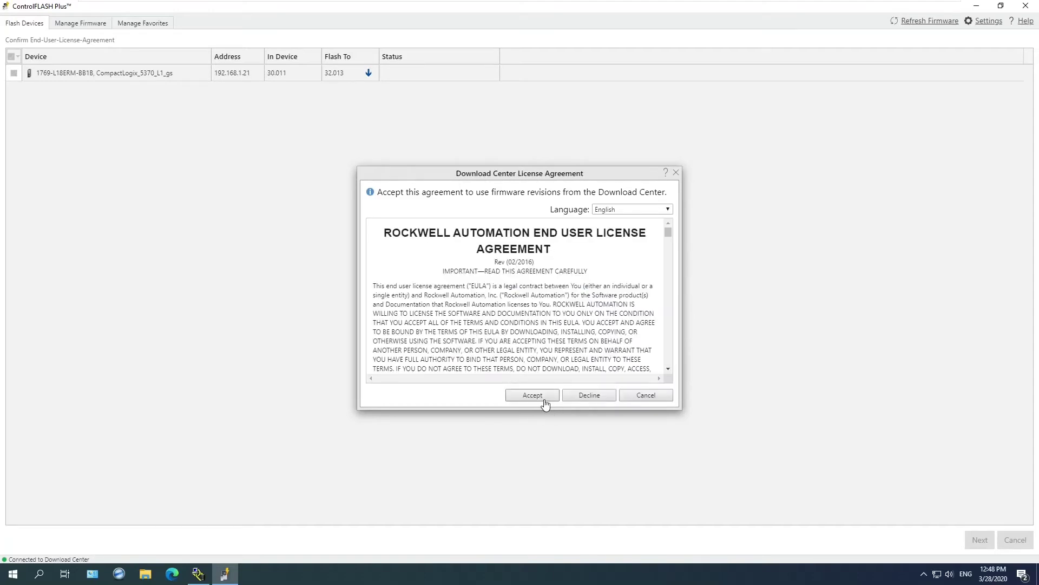
{"action": "left_click", "coordinate": [532, 396]}
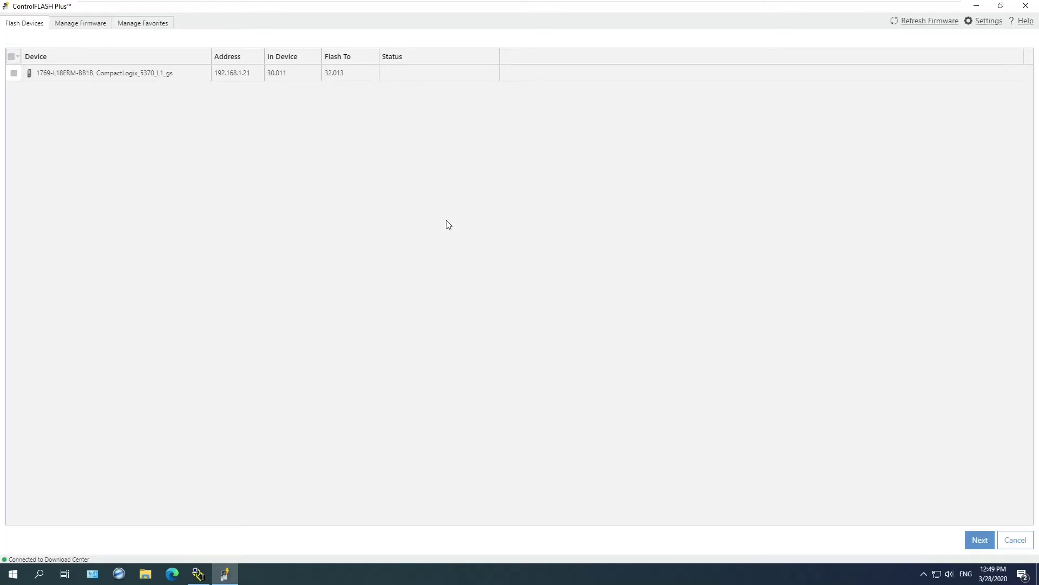
- Go to the confirmation page, widen the Status column to read the warning, and flash to 32.013
{"action": "left_click", "coordinate": [982, 541]}
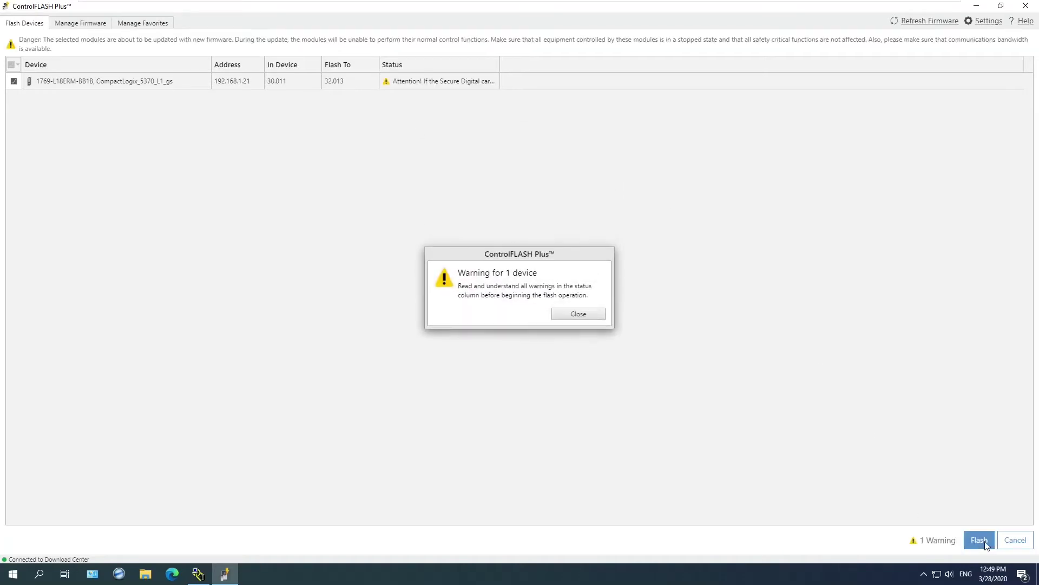
{"action": "left_click", "coordinate": [580, 316]}
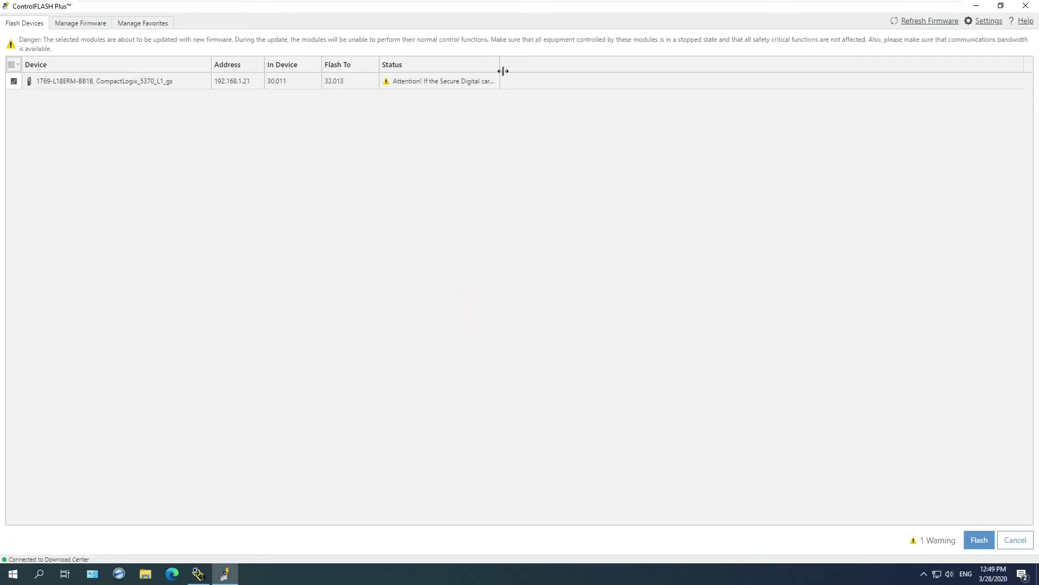
{"action": "left_click_drag", "start_coordinate": [503, 71], "coordinate": [725, 79]}
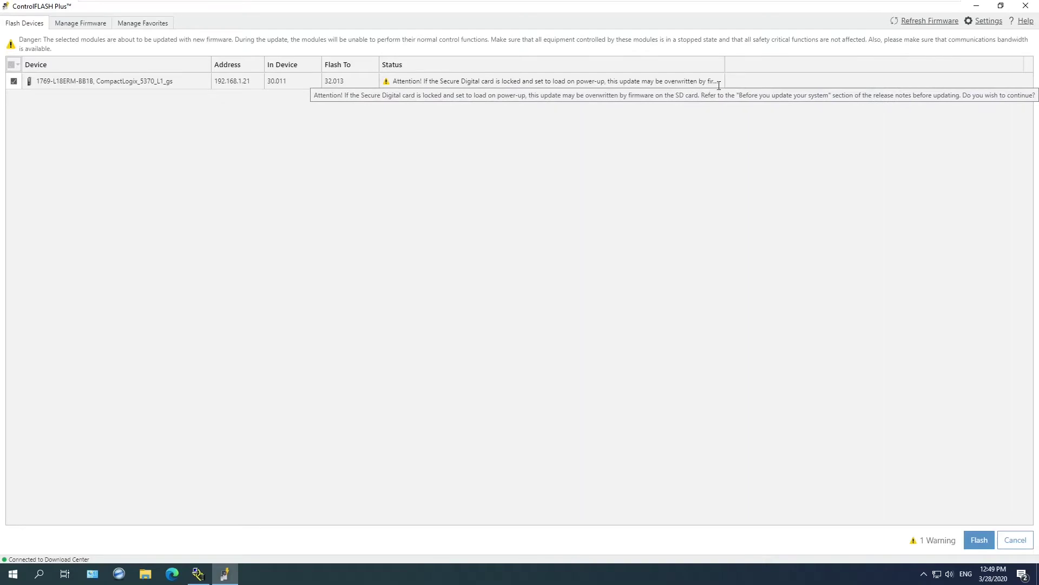
{"action": "left_click_drag", "start_coordinate": [728, 68], "coordinate": [847, 73]}
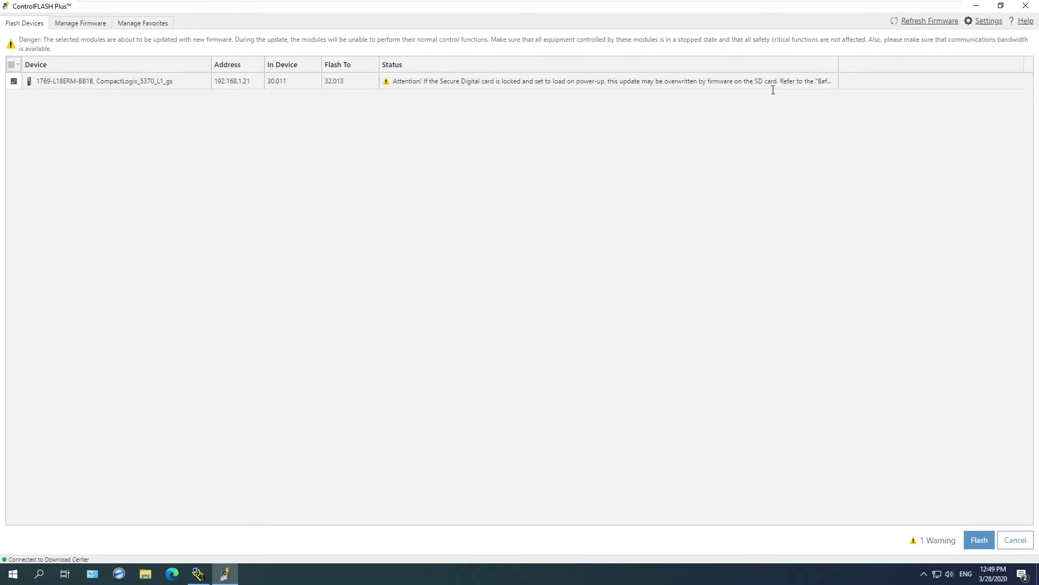
{"action": "left_click", "coordinate": [979, 540]}
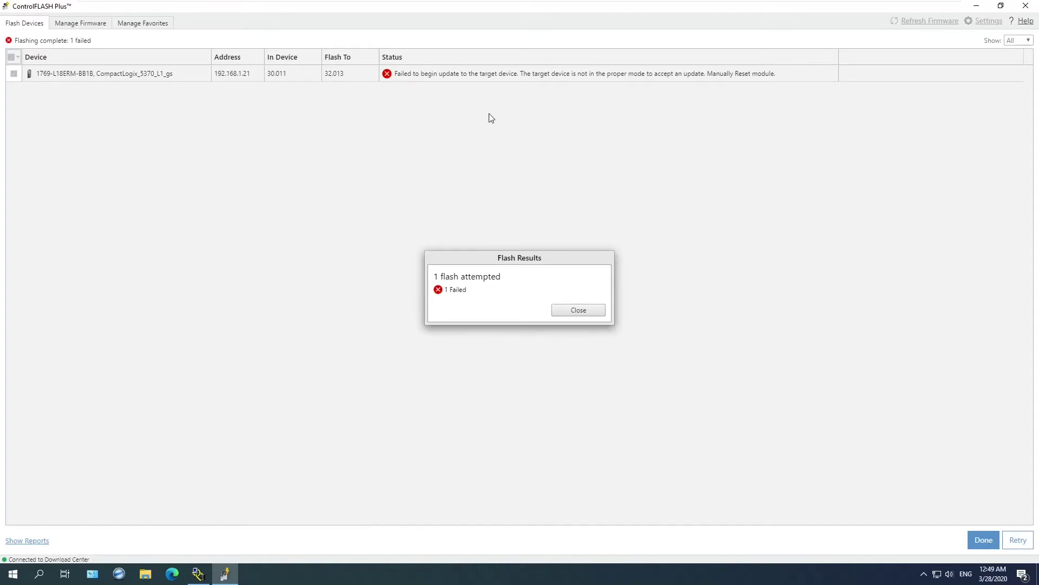
- Close the failed Flash Results summary and retry the controller's firmware update
{"action": "left_click", "coordinate": [578, 310]}
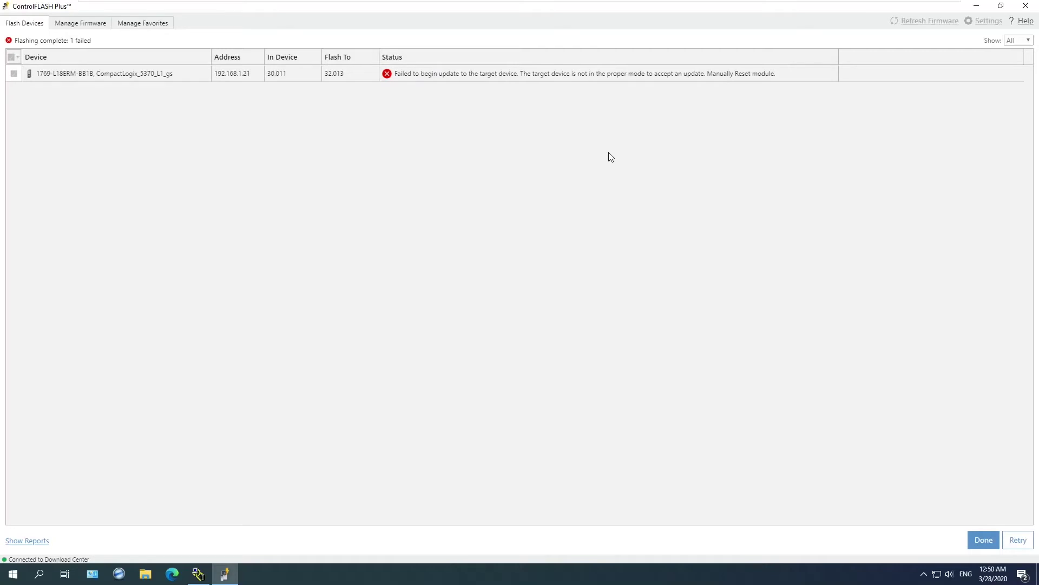
{"action": "left_click", "coordinate": [1028, 546]}
- Dismiss the one-device warning and start flashing the controller to 32.013 again
{"action": "left_click", "coordinate": [579, 314]}
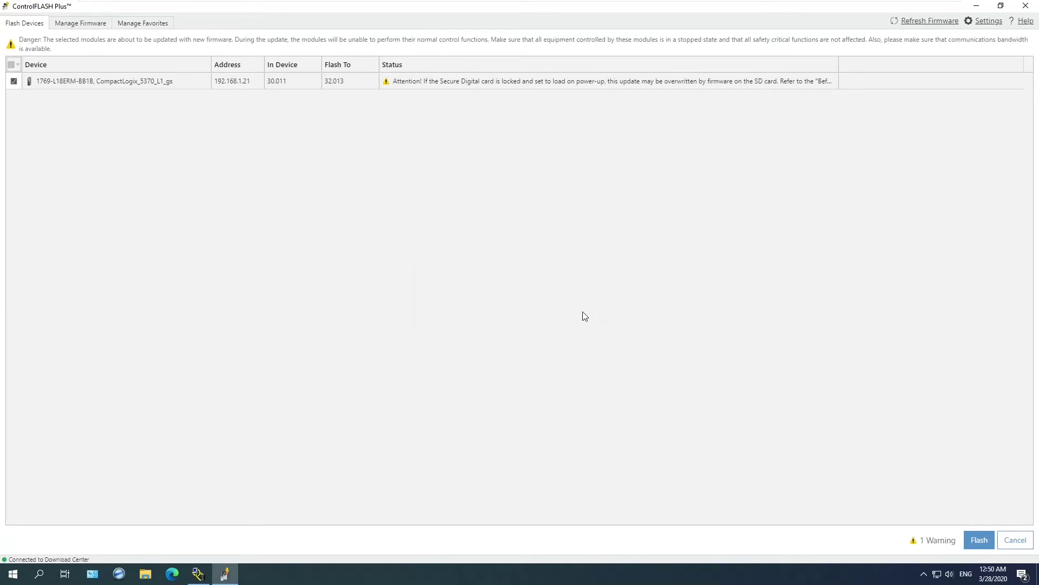
{"action": "left_click", "coordinate": [978, 541]}
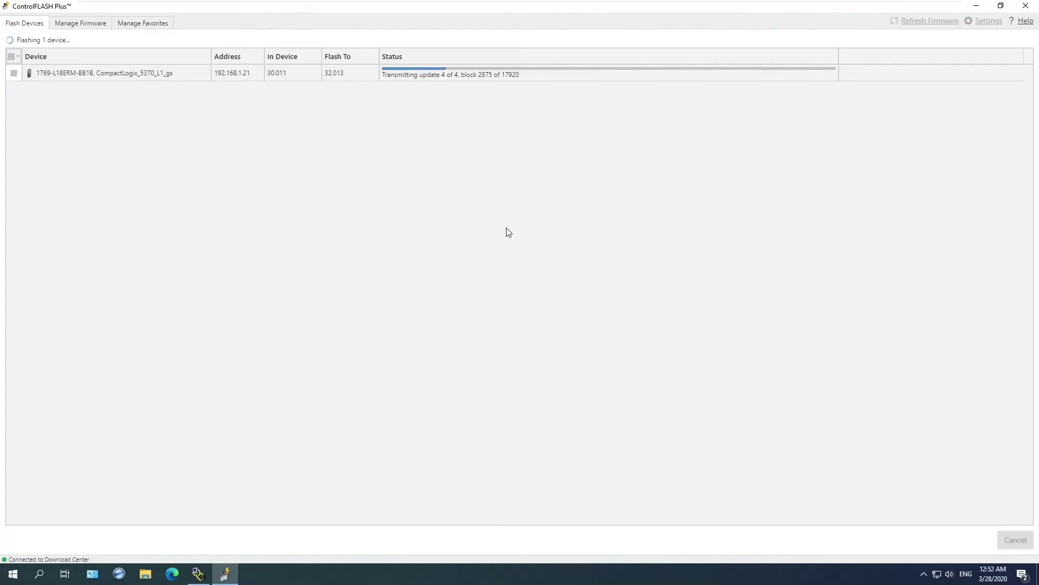
- Show the Manage Firmware inventory filtered by device to L7
{"action": "left_click", "coordinate": [86, 24]}
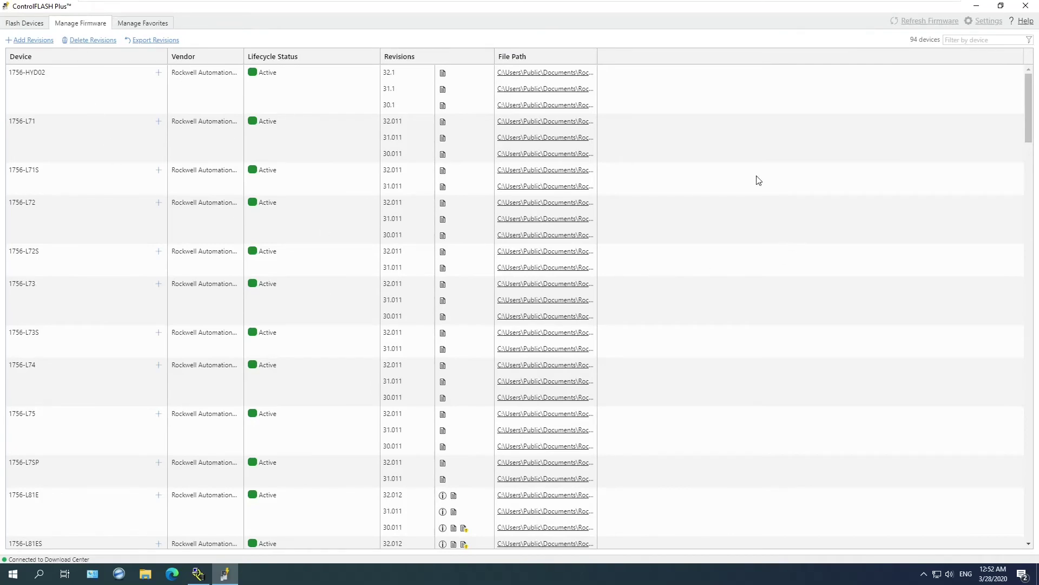
{"action": "left_click", "coordinate": [979, 42]}
{"action": "type", "text": "L7"}
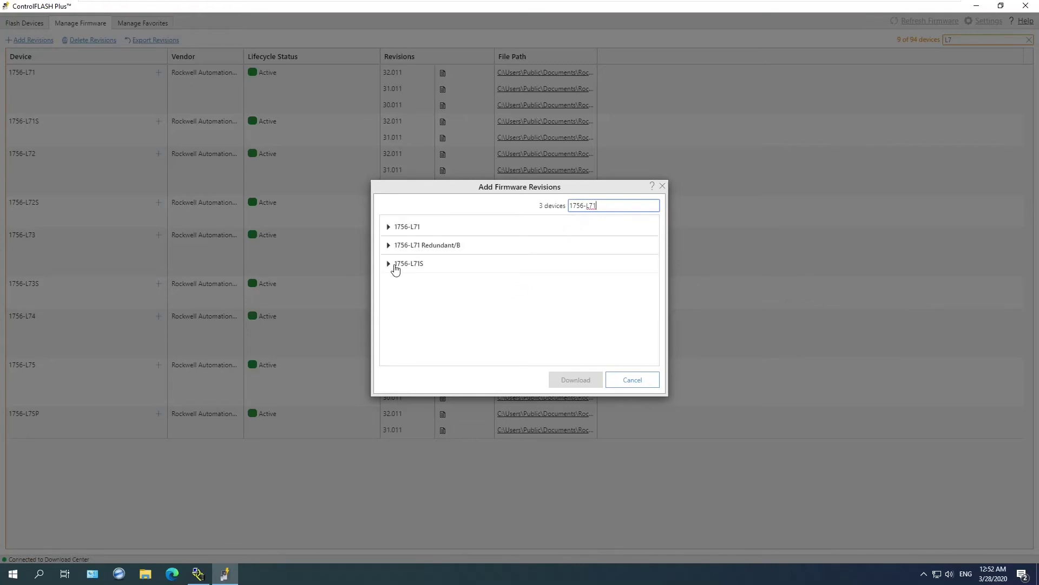
- Expand 1756-L71 and tick revisions 20.019 A/B, 20.018 A/B and 20.015 Series A
{"action": "left_click", "coordinate": [394, 232]}
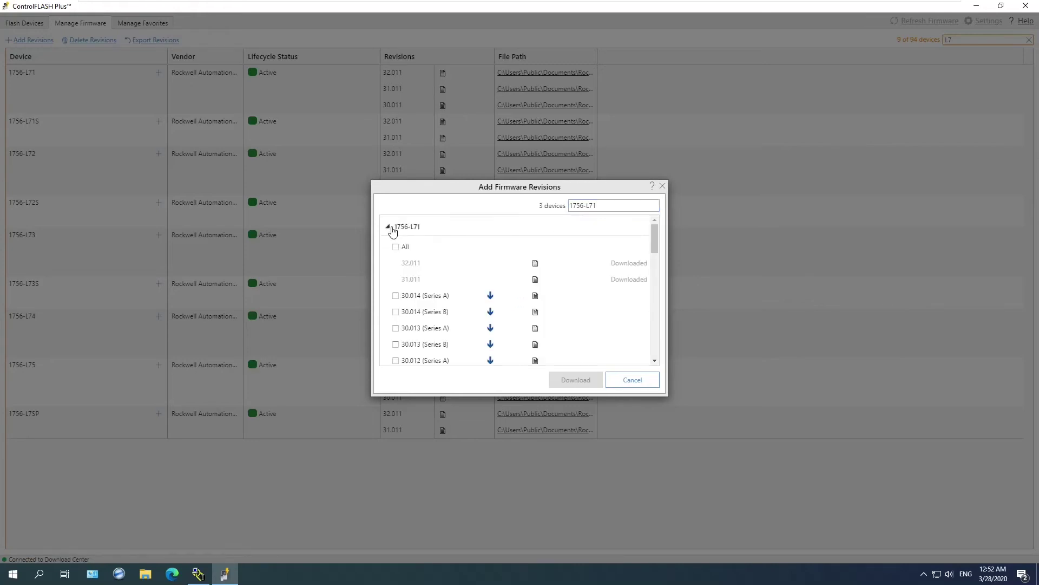
{"action": "left_click", "coordinate": [393, 231]}
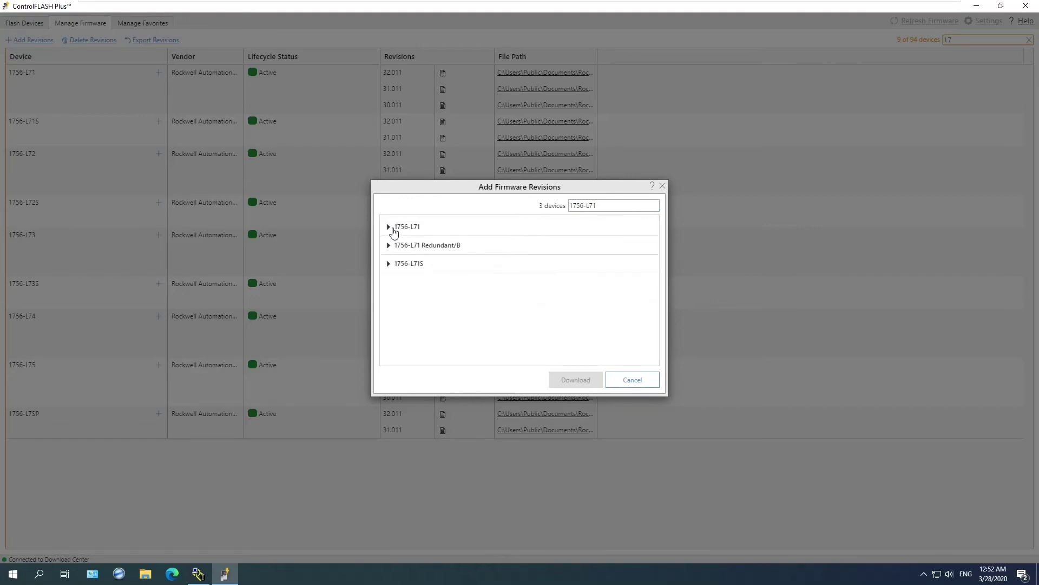
{"action": "left_click", "coordinate": [393, 232]}
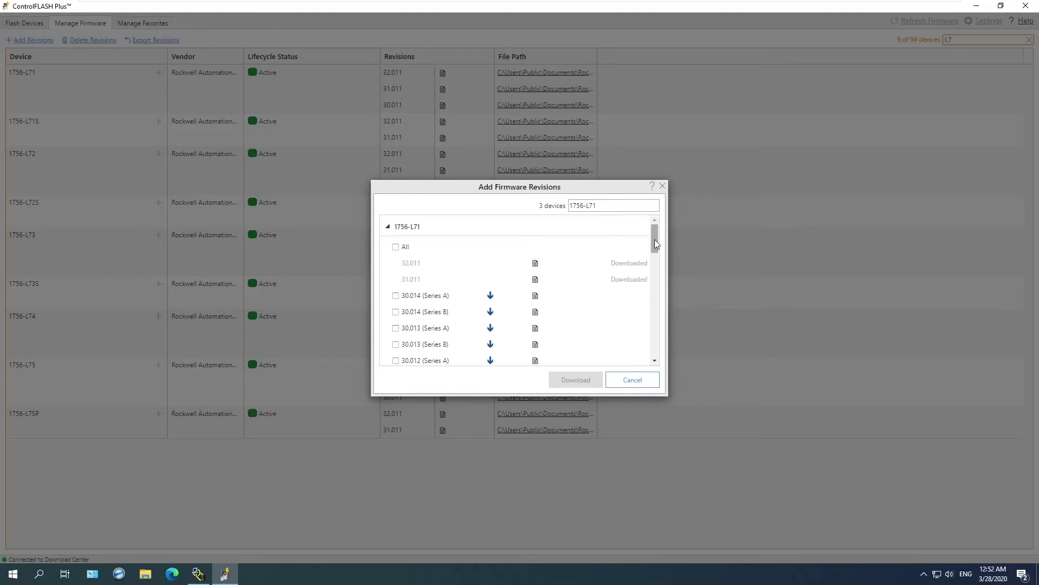
{"action": "left_click_drag", "start_coordinate": [654, 239], "coordinate": [653, 354]}
{"action": "scroll", "coordinate": [408, 278], "scroll_direction": "up", "scroll_amount": 5}
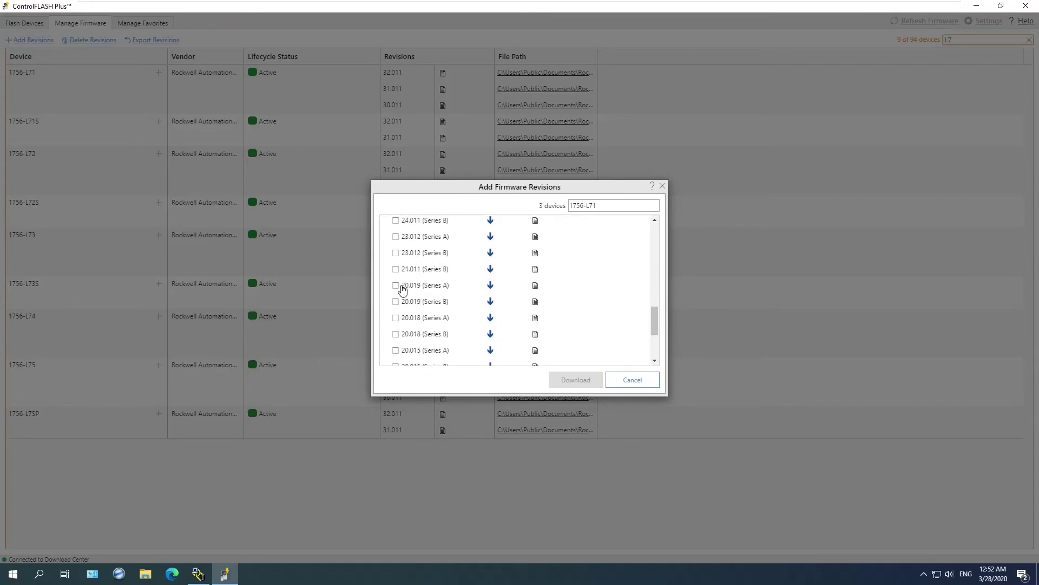
{"action": "left_click", "coordinate": [396, 286]}
{"action": "left_click", "coordinate": [398, 302]}
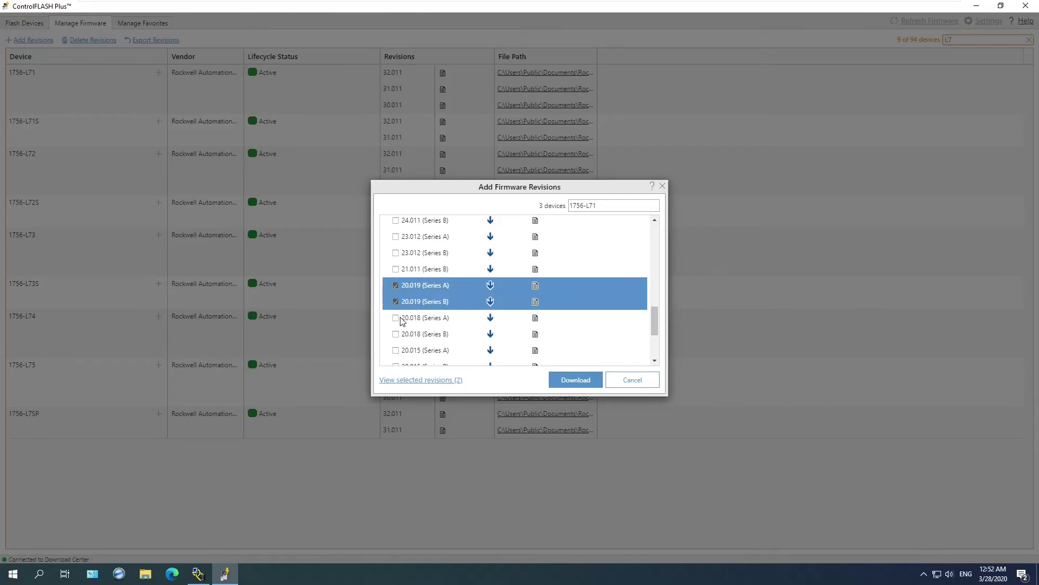
{"action": "left_click", "coordinate": [396, 318]}
{"action": "left_click", "coordinate": [396, 334]}
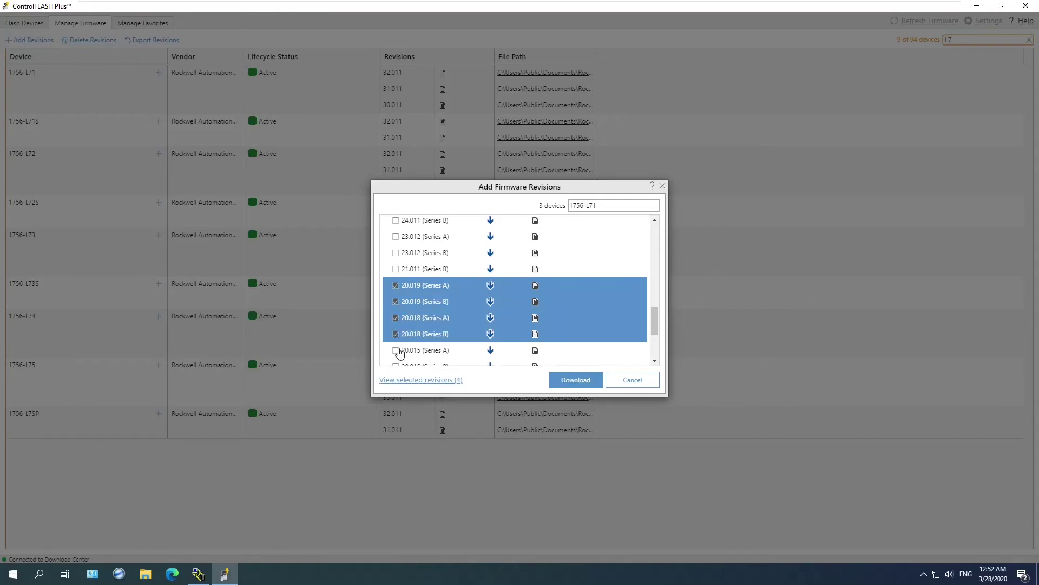
{"action": "left_click", "coordinate": [397, 350]}
- Tick 20.015 B, 20.014 A/B and 20.013 B, then download them and accept the license
{"action": "scroll", "coordinate": [411, 346], "scroll_direction": "down", "scroll_amount": 4}
{"action": "scroll", "coordinate": [406, 319], "scroll_direction": "up", "scroll_amount": 2}
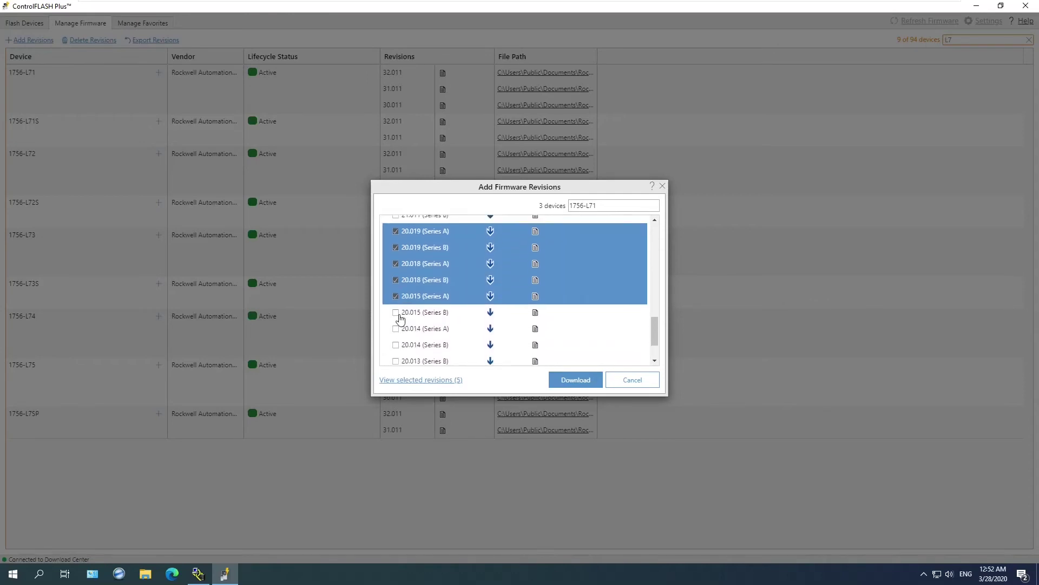
{"action": "left_click", "coordinate": [397, 313]}
{"action": "left_click", "coordinate": [396, 328]}
{"action": "left_click", "coordinate": [396, 345]}
{"action": "left_click", "coordinate": [396, 361]}
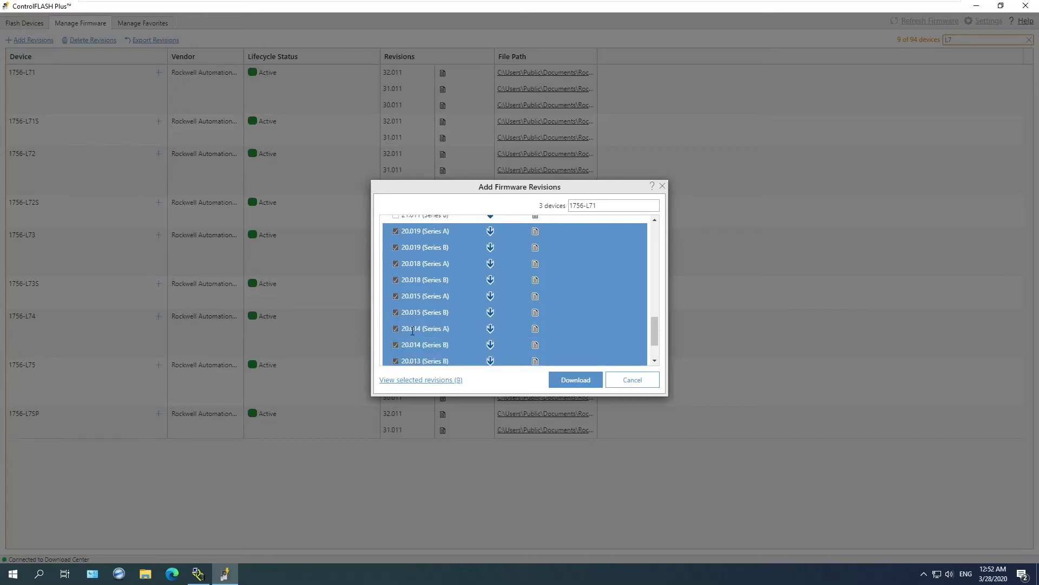
{"action": "scroll", "coordinate": [413, 330], "scroll_direction": "down", "scroll_amount": 2}
{"action": "scroll", "coordinate": [412, 330], "scroll_direction": "up", "scroll_amount": 4}
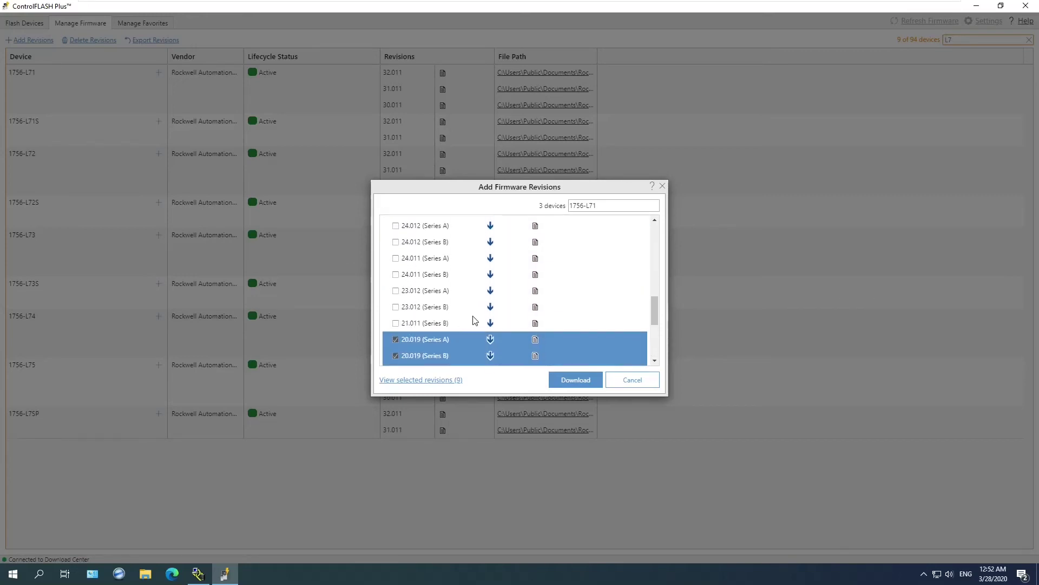
{"action": "scroll", "coordinate": [474, 320], "scroll_direction": "down", "scroll_amount": 4}
{"action": "left_click", "coordinate": [574, 376]}
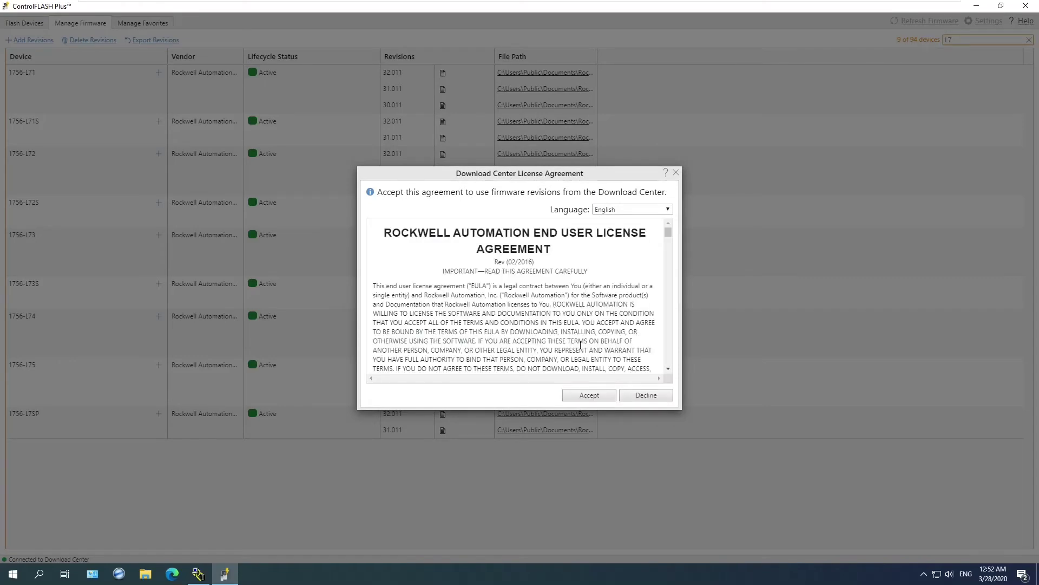
{"action": "left_click", "coordinate": [581, 396]}
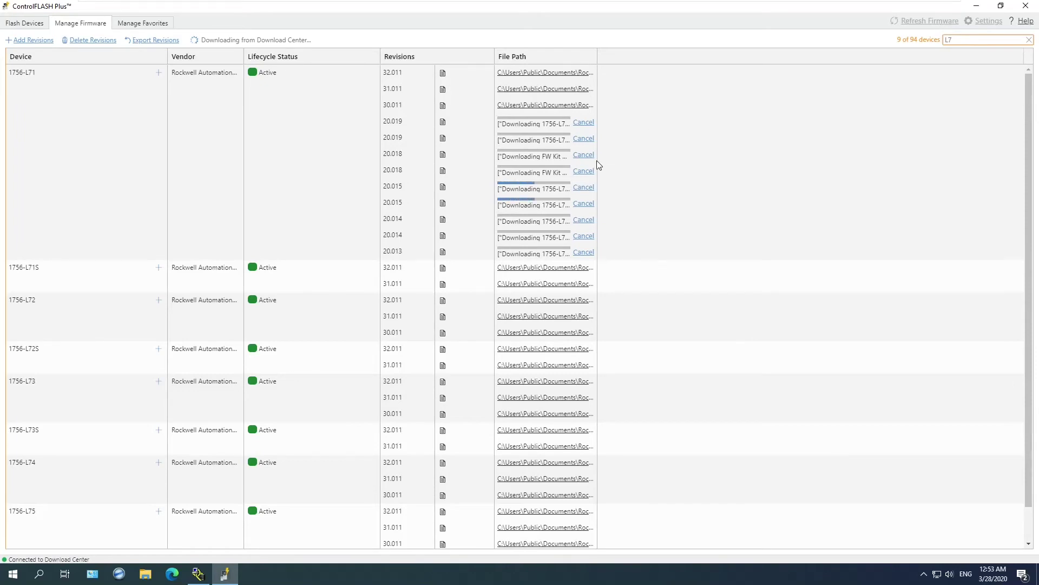
- Widen the File Path column to show full paths and the manual-install notices
{"action": "left_click_drag", "start_coordinate": [602, 59], "coordinate": [800, 60]}
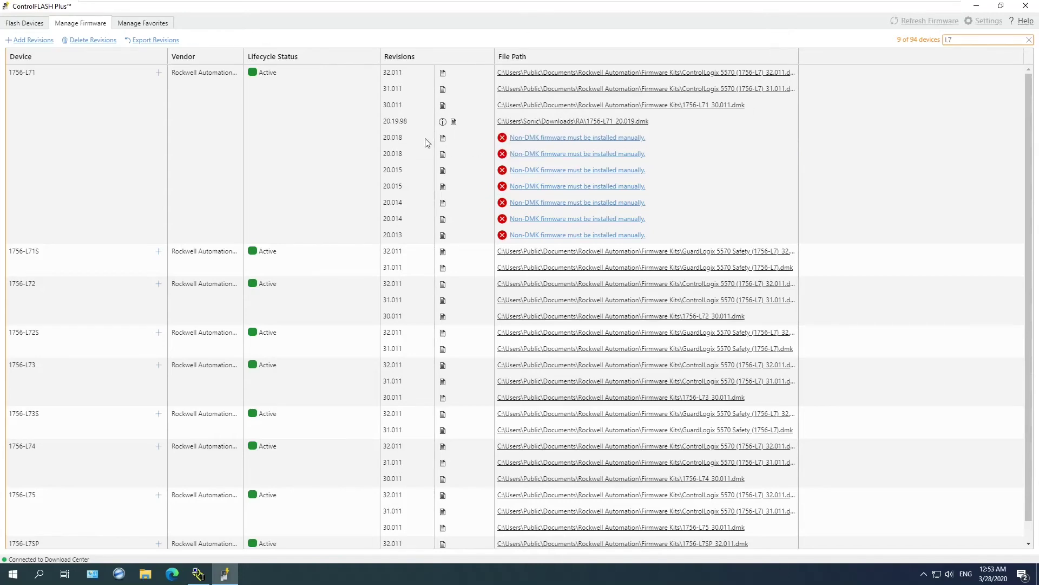
- Extract the 20.018 kit archive to the FW Kit V20.018 L7x folder and open it
{"action": "left_click", "coordinate": [532, 142]}
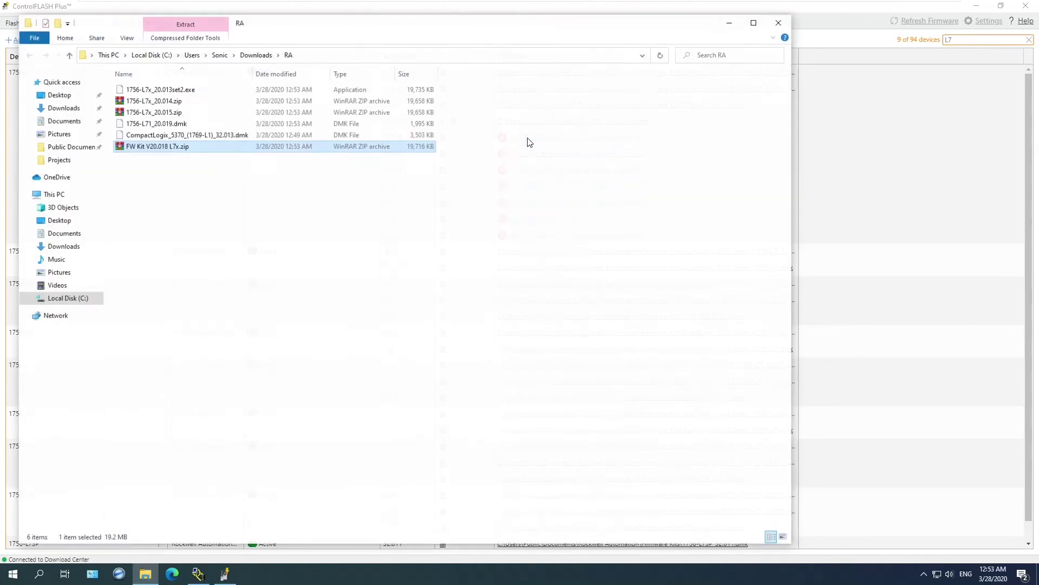
{"action": "right_click", "coordinate": [166, 151]}
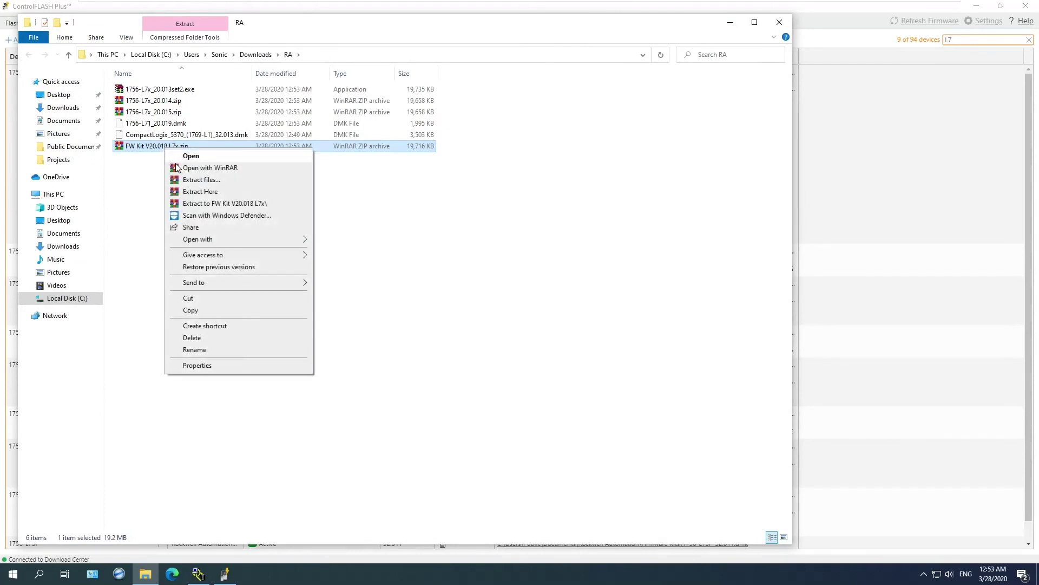
{"action": "left_click", "coordinate": [184, 203]}
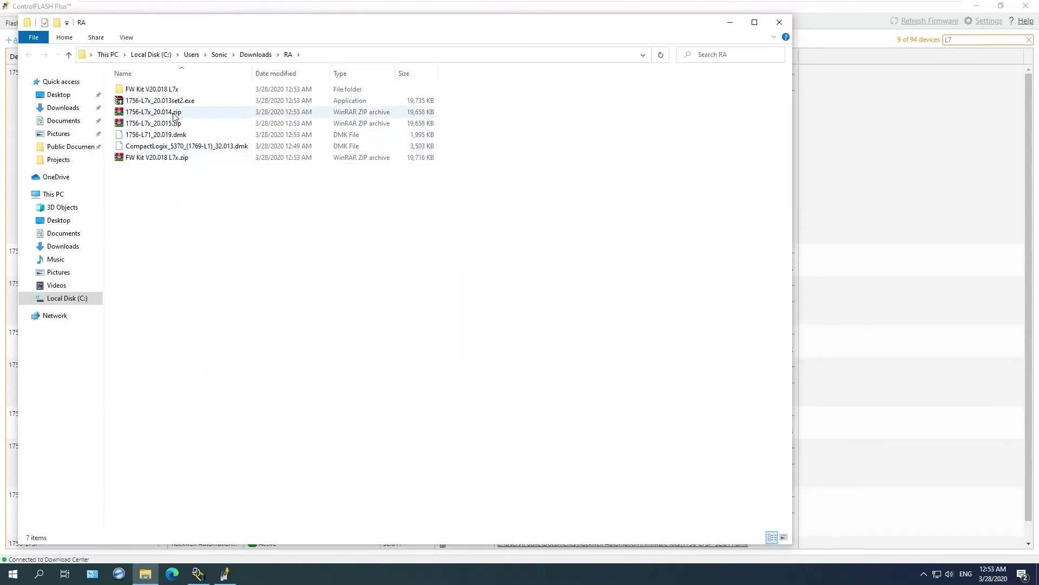
{"action": "double_click", "coordinate": [178, 90]}
- Install the 20.018 firmware kit from ControlFLASH.msi with default settings, then return to the RA folder
{"action": "double_click", "coordinate": [175, 101]}
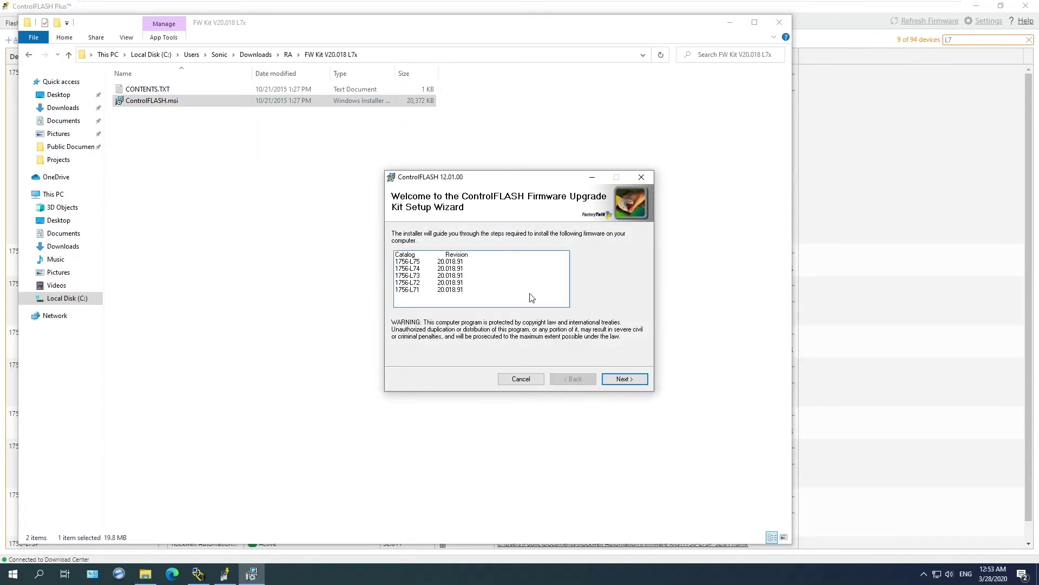
{"action": "left_click", "coordinate": [627, 377]}
{"action": "left_click", "coordinate": [503, 356]}
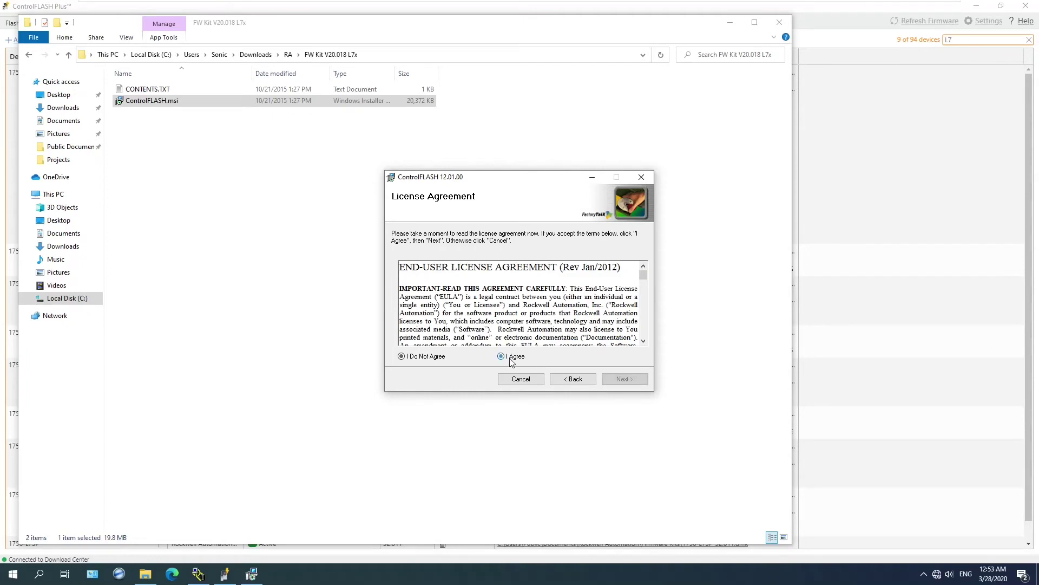
{"action": "left_click", "coordinate": [624, 379]}
{"action": "left_click", "coordinate": [624, 379]}
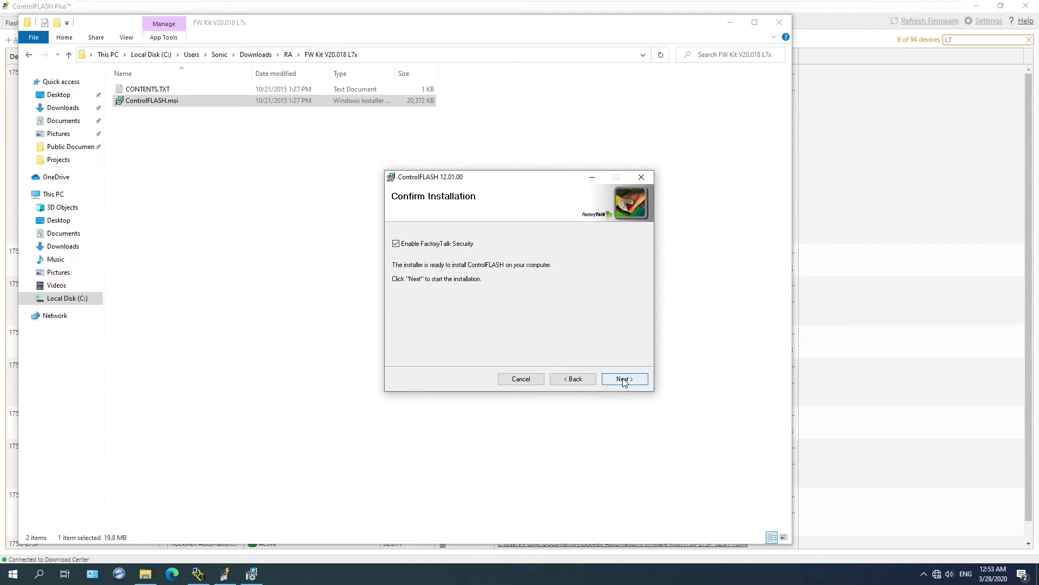
{"action": "left_click", "coordinate": [625, 378]}
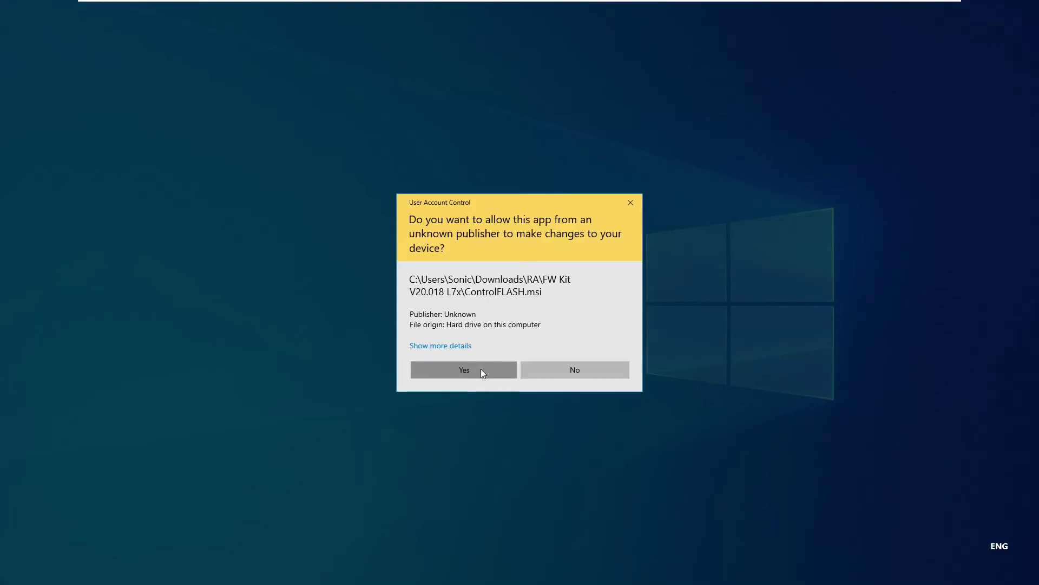
{"action": "left_click", "coordinate": [481, 370]}
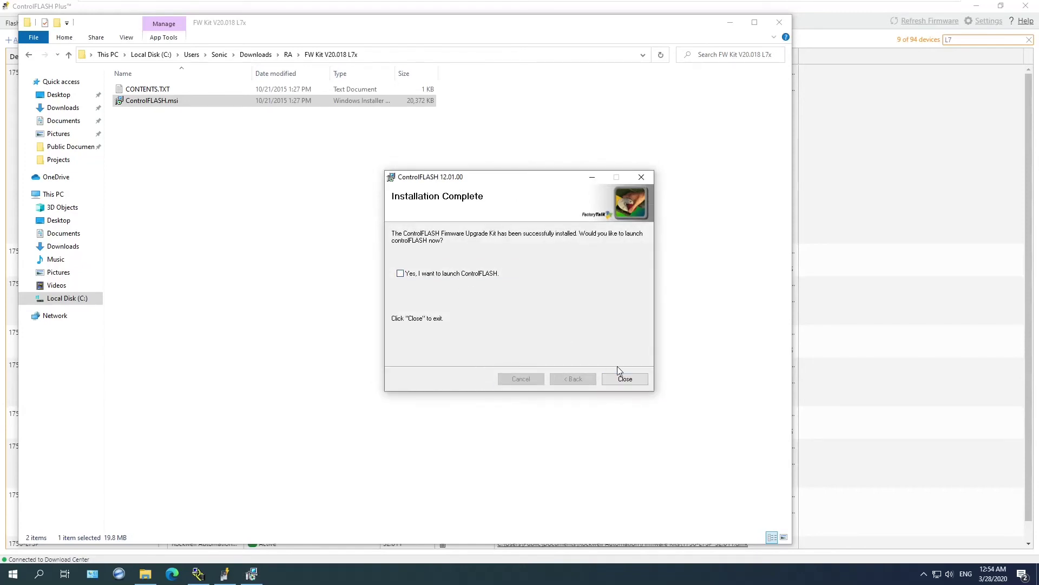
{"action": "left_click", "coordinate": [624, 379]}
{"action": "left_click", "coordinate": [30, 55]}
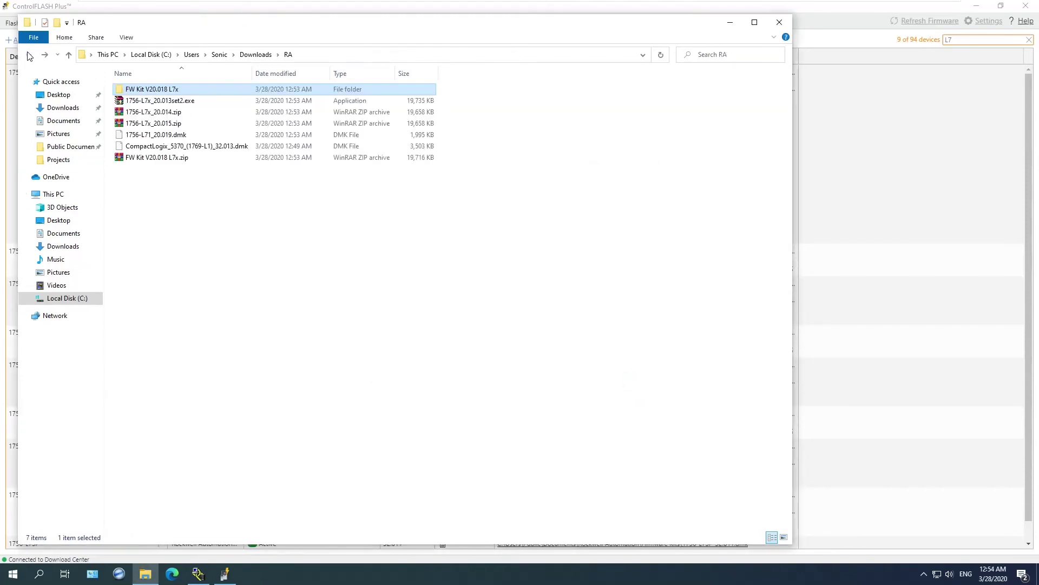
- Extract the 20.015 kit archive into its own 1756-L7x_20.015 folder
{"action": "left_click", "coordinate": [780, 22]}
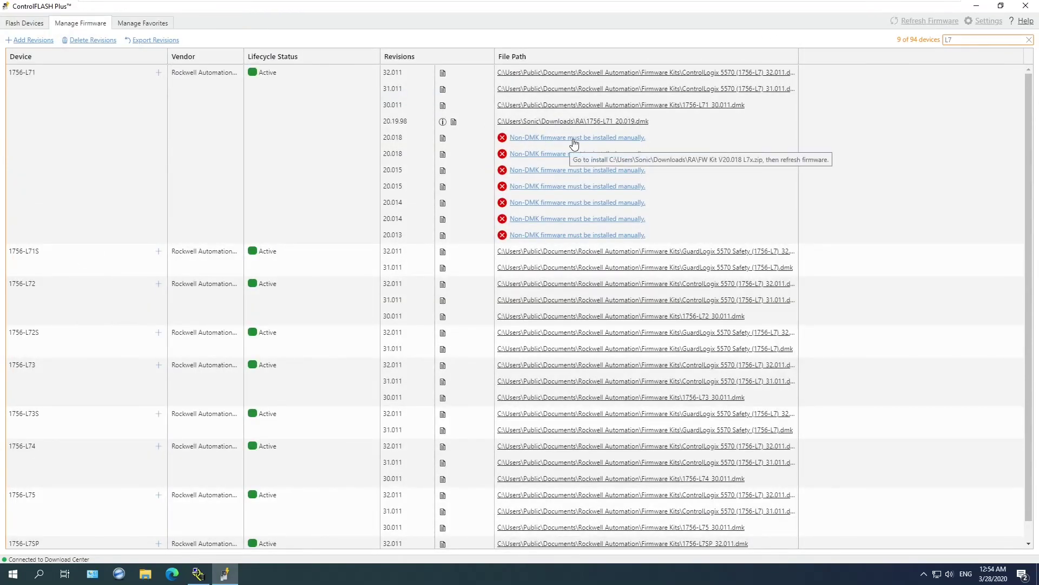
{"action": "left_click", "coordinate": [554, 174]}
{"action": "right_click", "coordinate": [166, 124]}
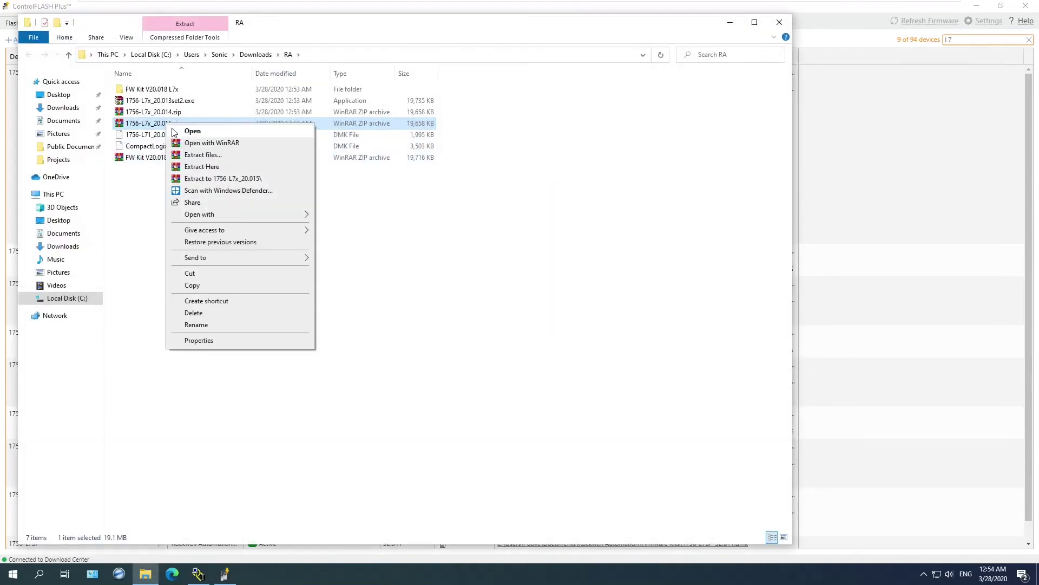
{"action": "left_click", "coordinate": [214, 177]}
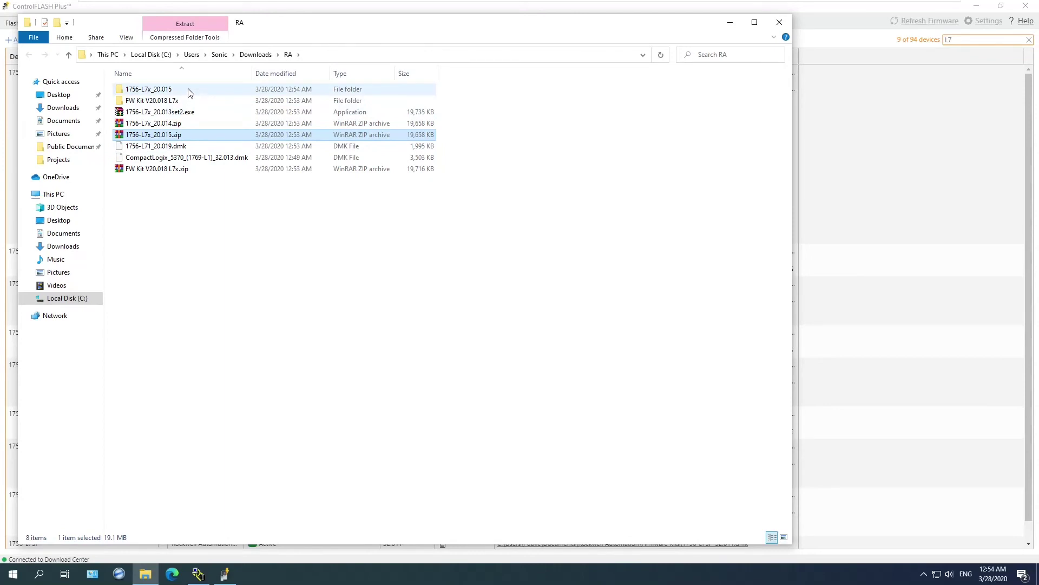
- Install the 20.015 firmware kit from its ControlFLASH.msi and return to ControlFLASH Plus
{"action": "double_click", "coordinate": [189, 93]}
{"action": "double_click", "coordinate": [183, 101]}
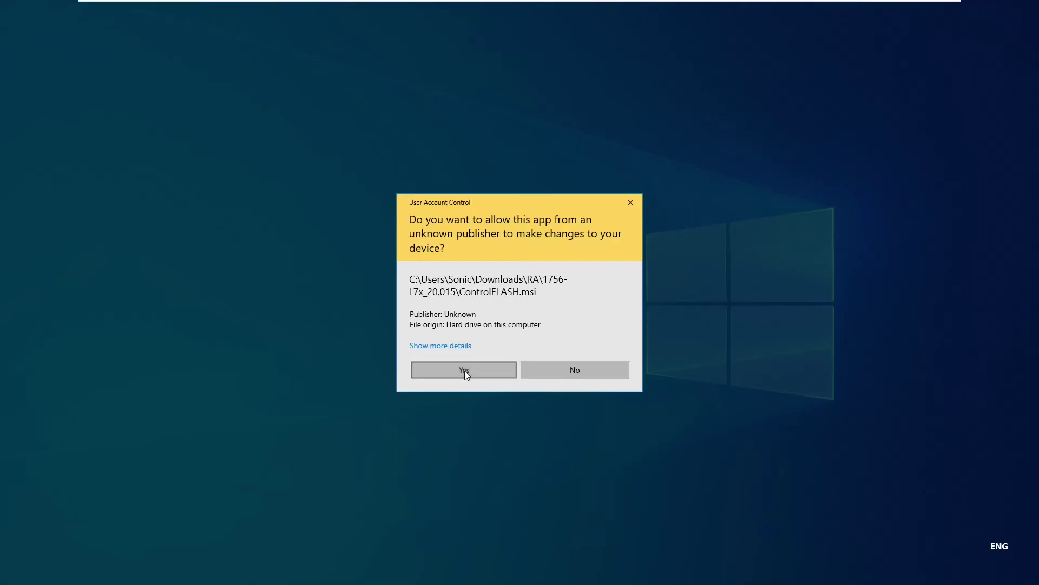
{"action": "left_click", "coordinate": [465, 371]}
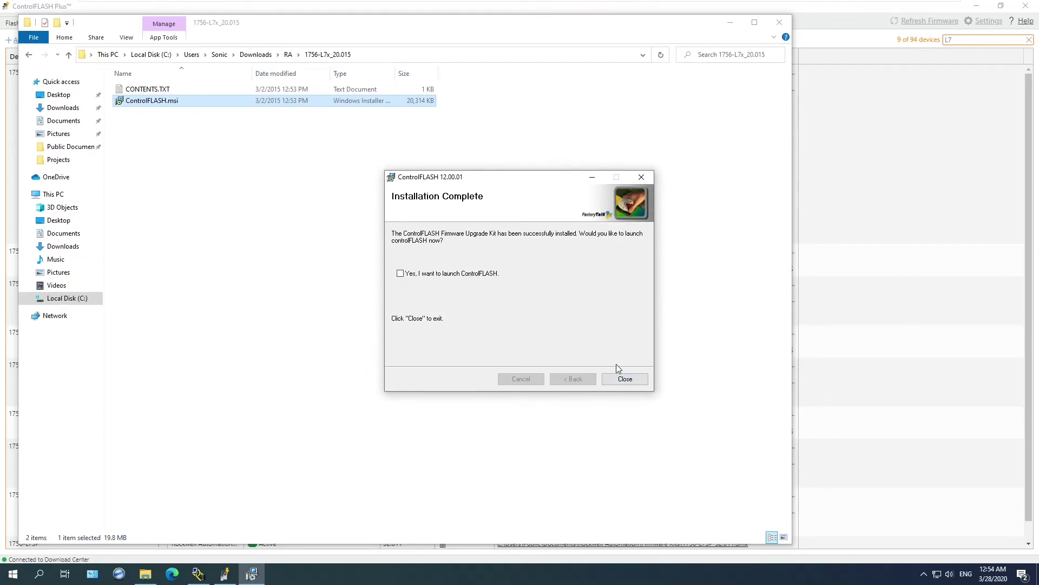
{"action": "left_click", "coordinate": [622, 378]}
{"action": "left_click", "coordinate": [875, 190]}
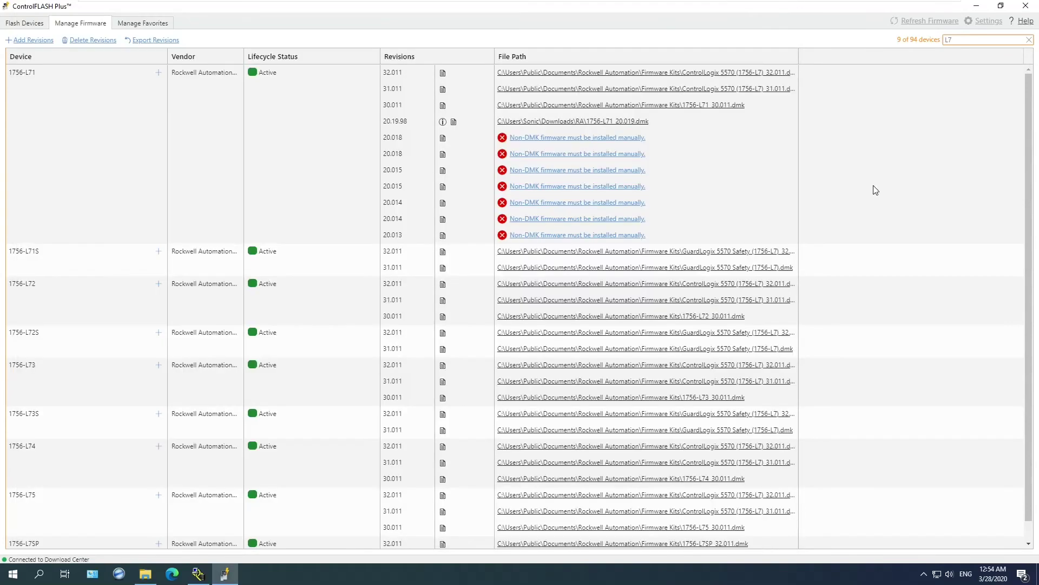
- Extract the 1756-L7x_20.014 archive and install its ControlFLASH firmware kit
{"action": "left_click", "coordinate": [550, 221]}
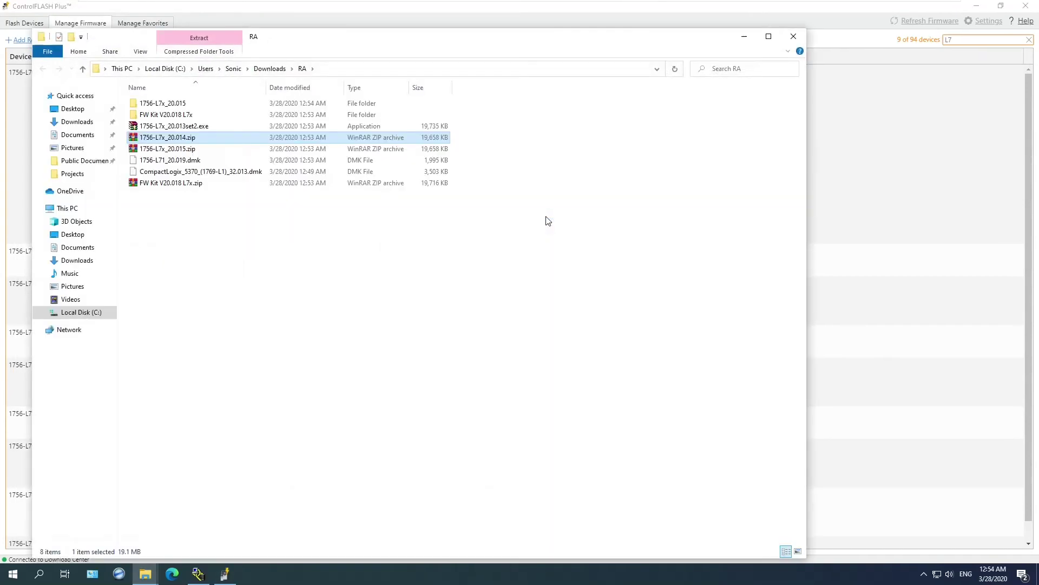
{"action": "right_click", "coordinate": [193, 139]}
{"action": "left_click", "coordinate": [235, 193]}
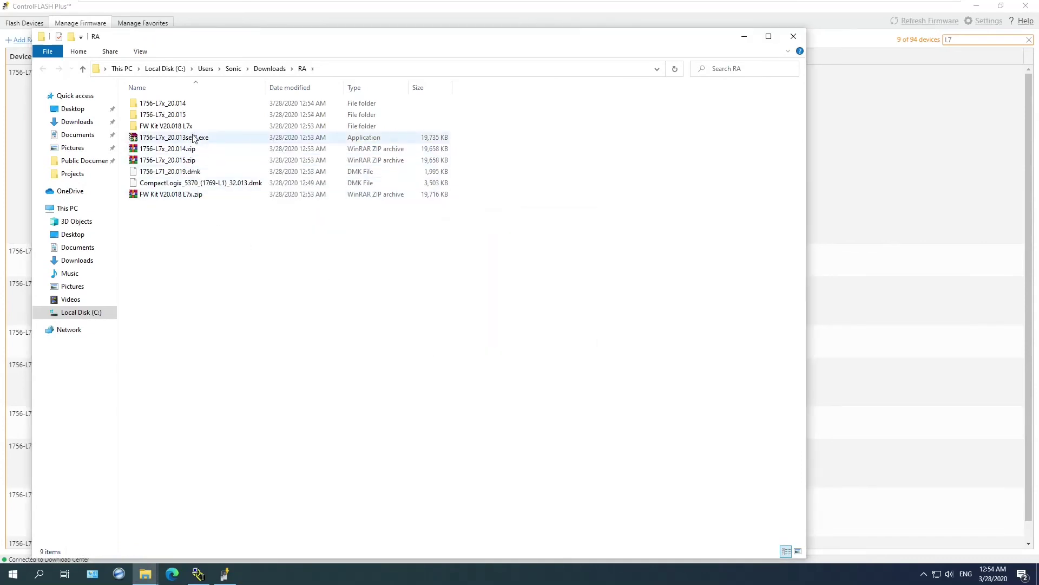
{"action": "double_click", "coordinate": [200, 104]}
{"action": "left_click", "coordinate": [195, 114]}
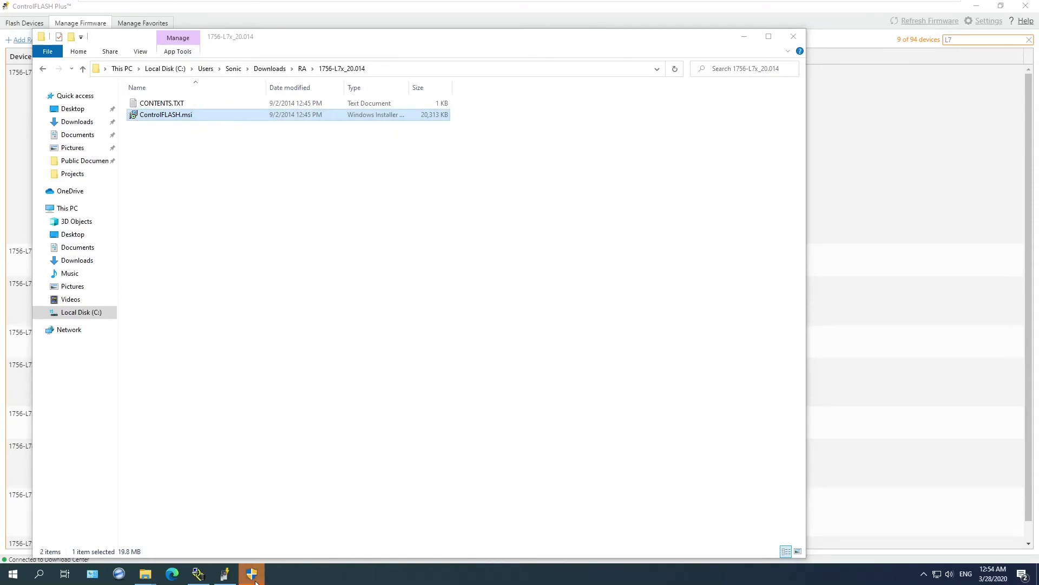
{"action": "left_click", "coordinate": [253, 575]}
{"action": "left_click", "coordinate": [457, 370]}
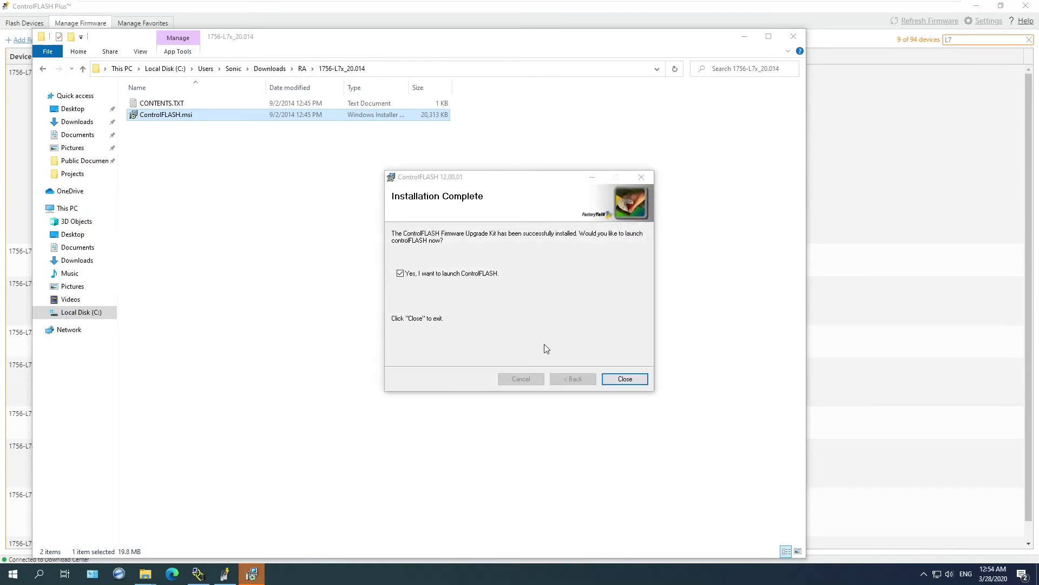
{"action": "left_click", "coordinate": [467, 274]}
{"action": "left_click", "coordinate": [625, 379]}
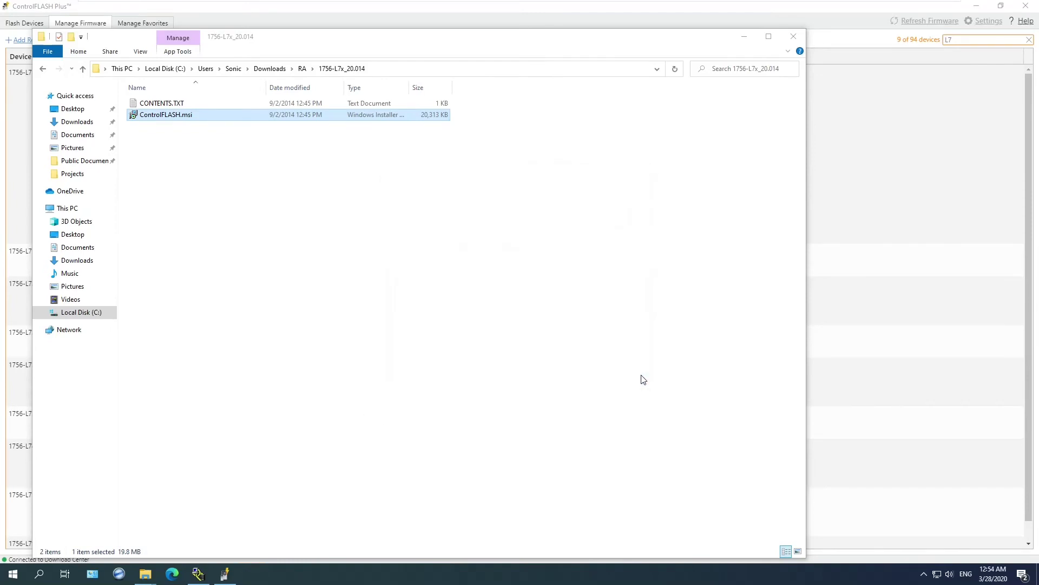
- Back in ControlFLASH Plus, dismiss the flash results and open the 20.013 kit's download location
{"action": "left_click", "coordinate": [858, 170]}
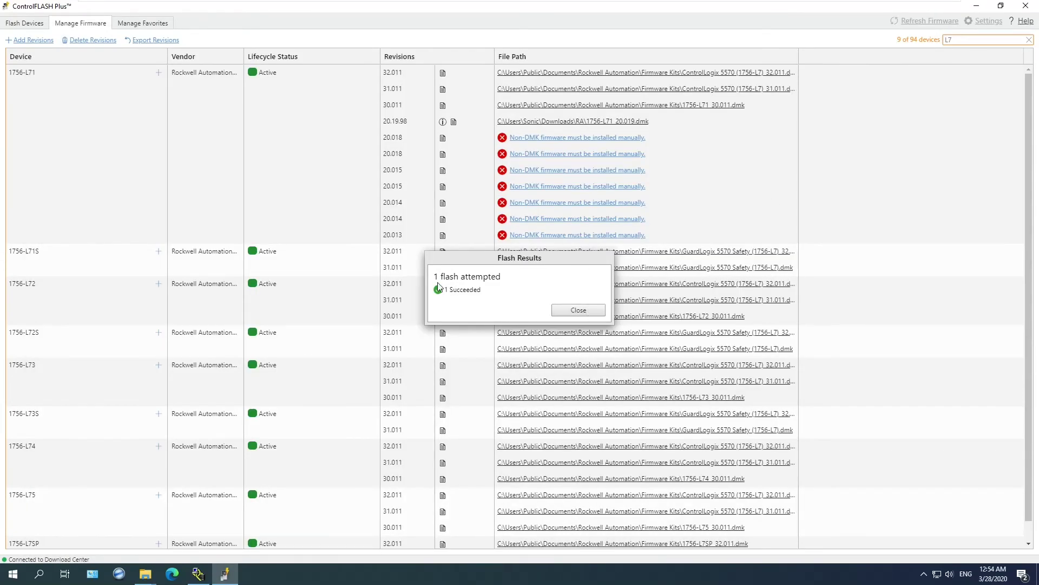
{"action": "left_click", "coordinate": [575, 311]}
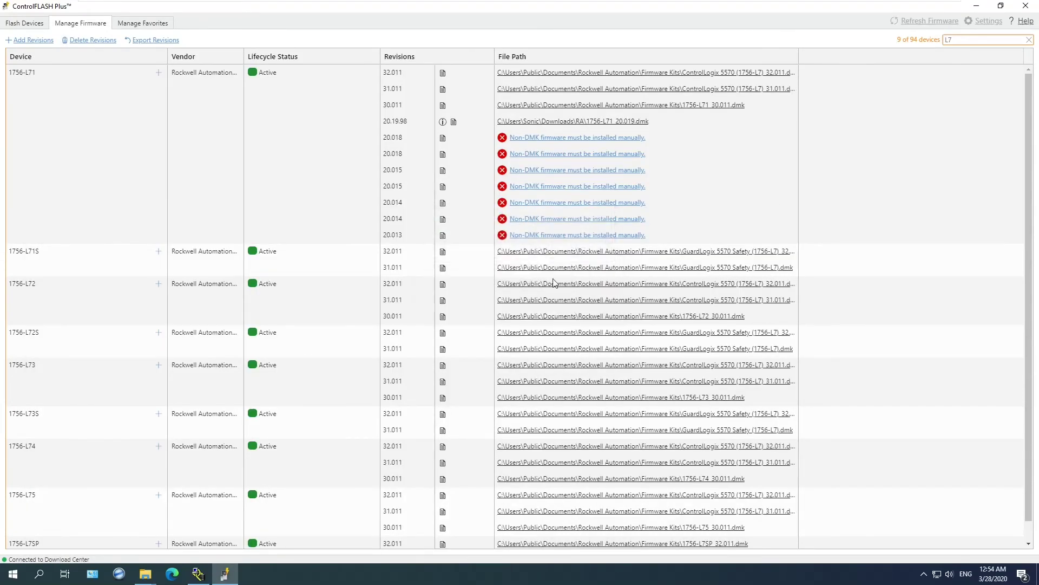
{"action": "left_click", "coordinate": [551, 235]}
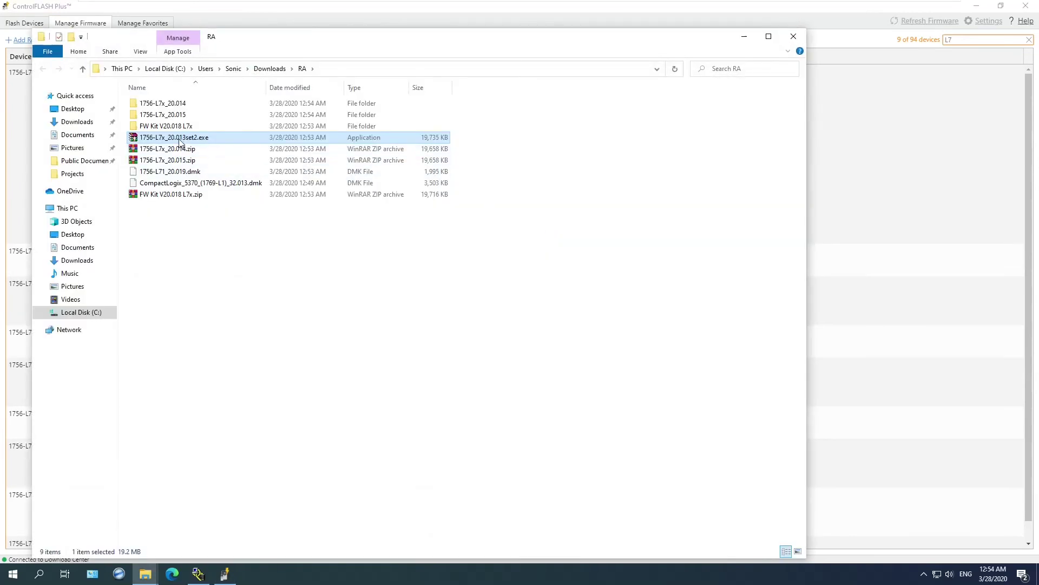
- Extract the 20.013 set2 package, then extract the inner 20.013 zip inside its folder
{"action": "right_click", "coordinate": [180, 139]}
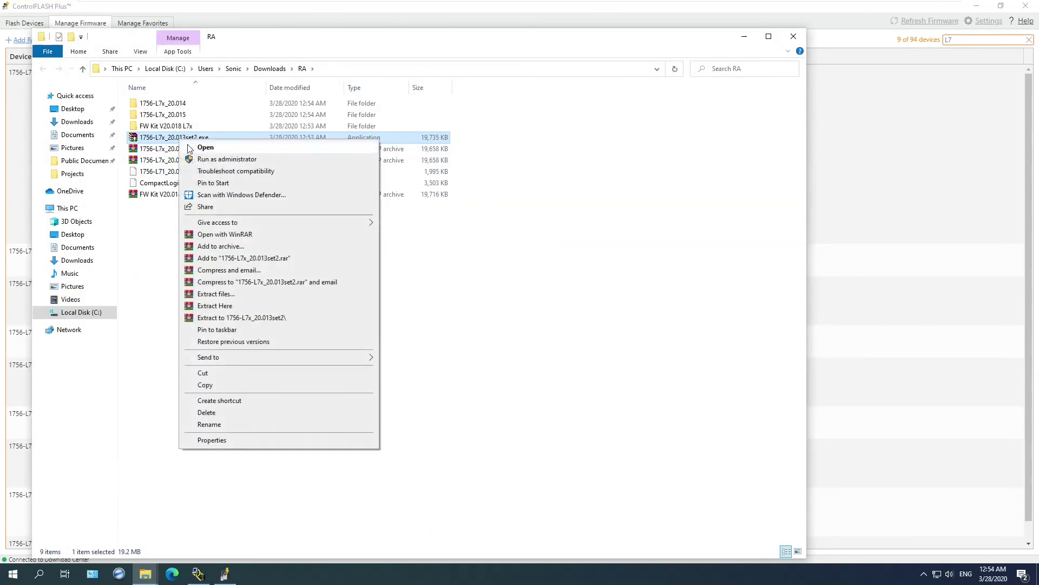
{"action": "left_click", "coordinate": [227, 318]}
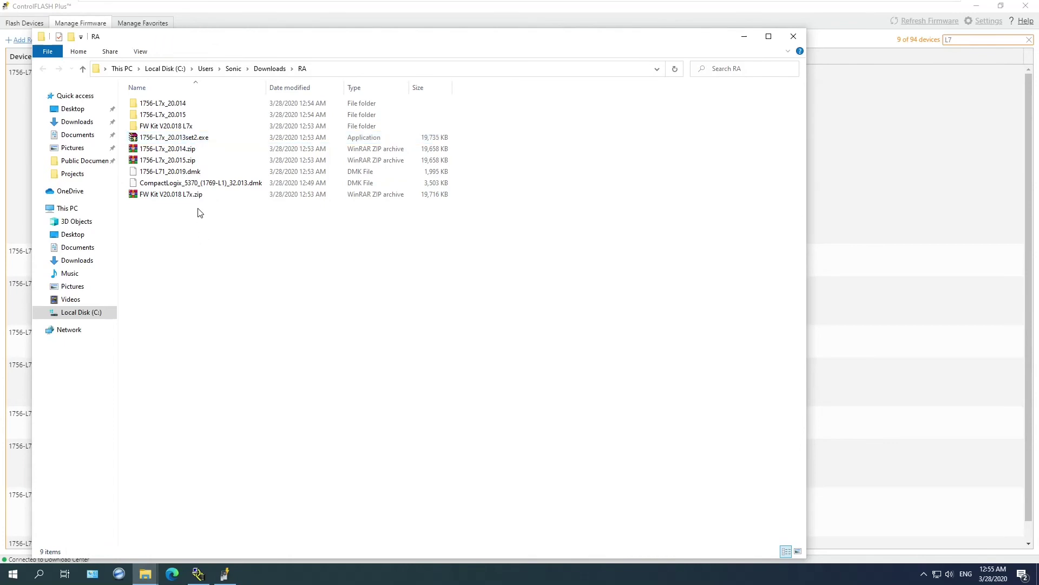
{"action": "double_click", "coordinate": [192, 103]}
{"action": "right_click", "coordinate": [190, 105]}
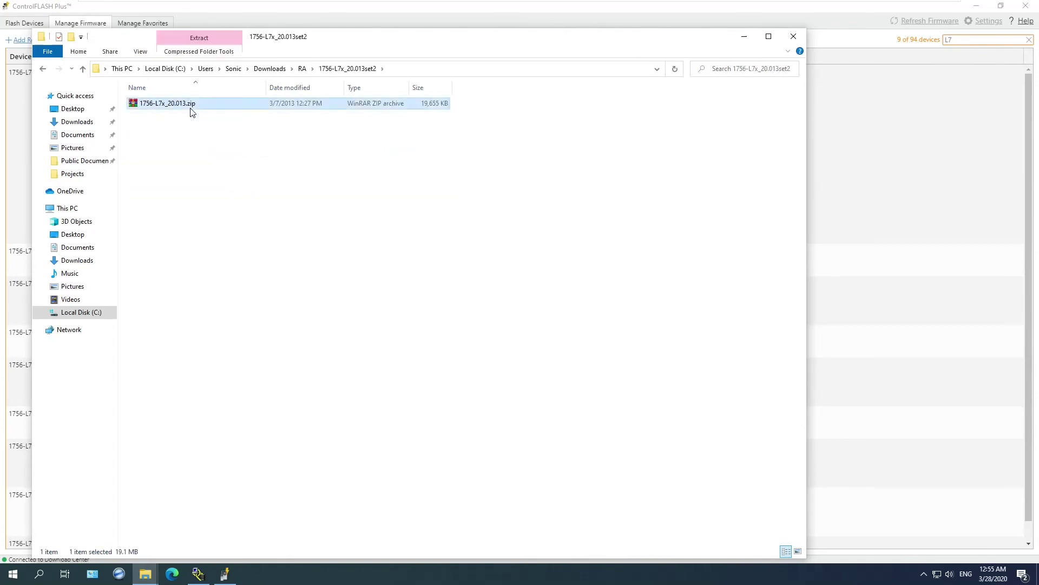
{"action": "left_click", "coordinate": [221, 153]}
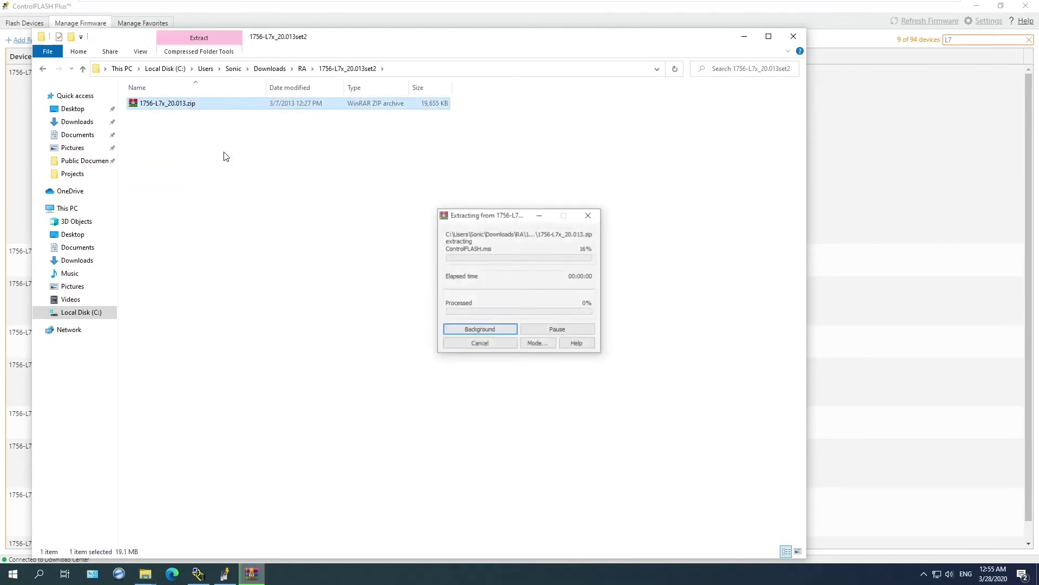
- Install the 20.013 ControlFLASH firmware kit and close the finished installer
{"action": "double_click", "coordinate": [194, 126]}
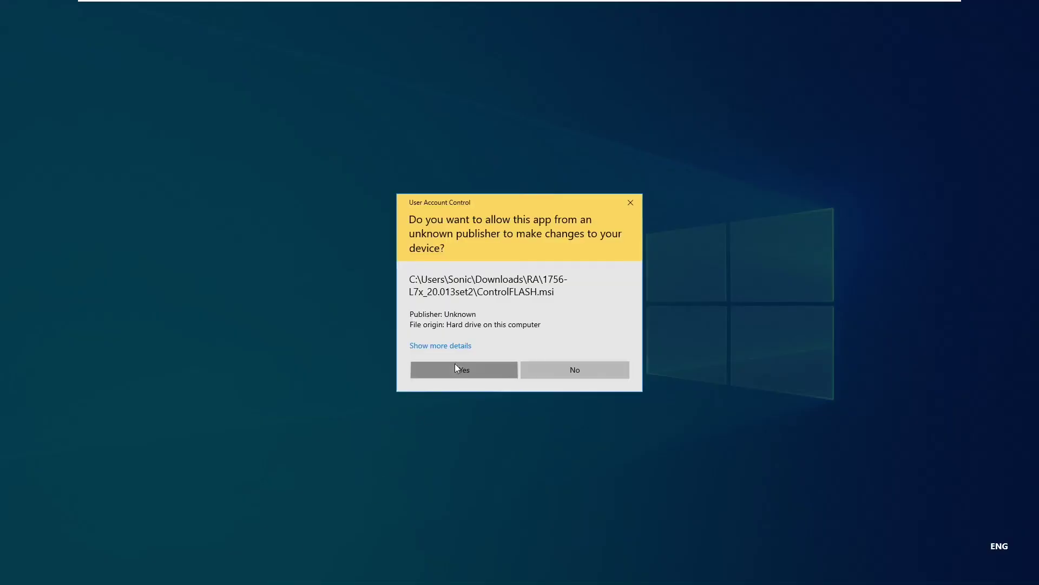
{"action": "left_click", "coordinate": [456, 369]}
{"action": "left_click", "coordinate": [481, 330]}
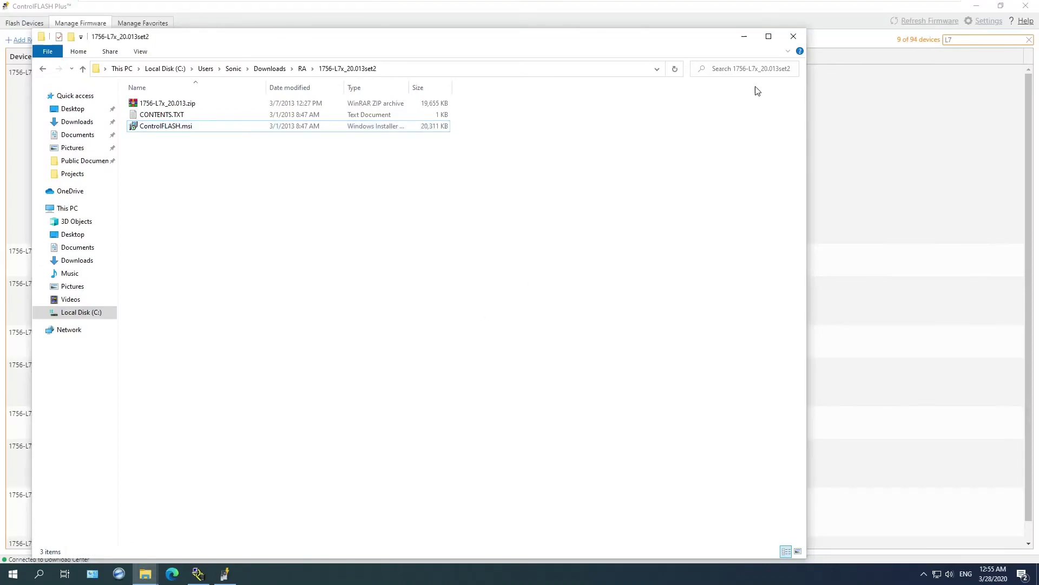
{"action": "left_click", "coordinate": [745, 37]}
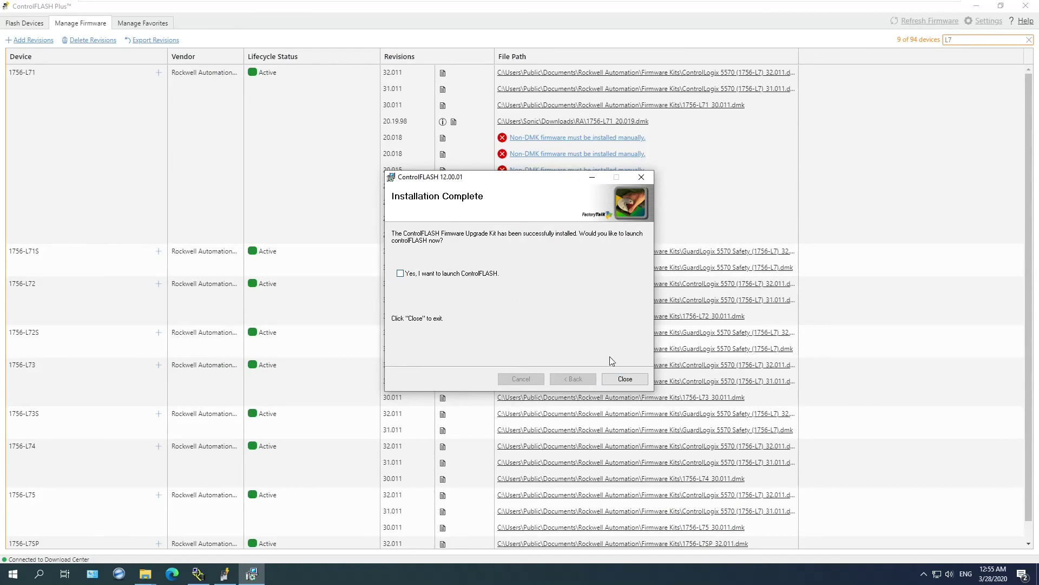
{"action": "left_click", "coordinate": [626, 378]}
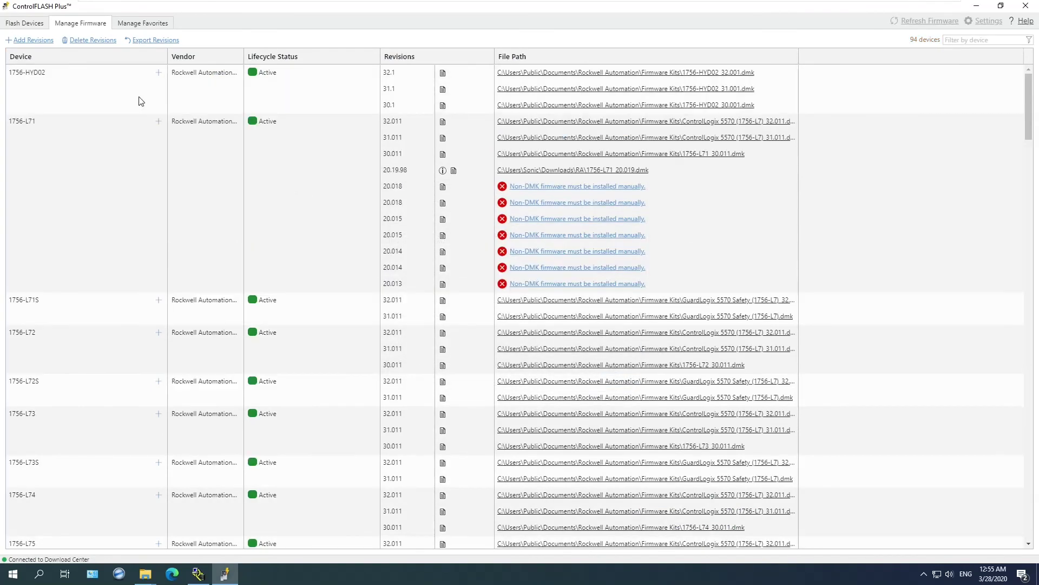
- View the completed flash result, then close the leftover device properties window in RSLinx Classic
{"action": "left_click", "coordinate": [36, 24]}
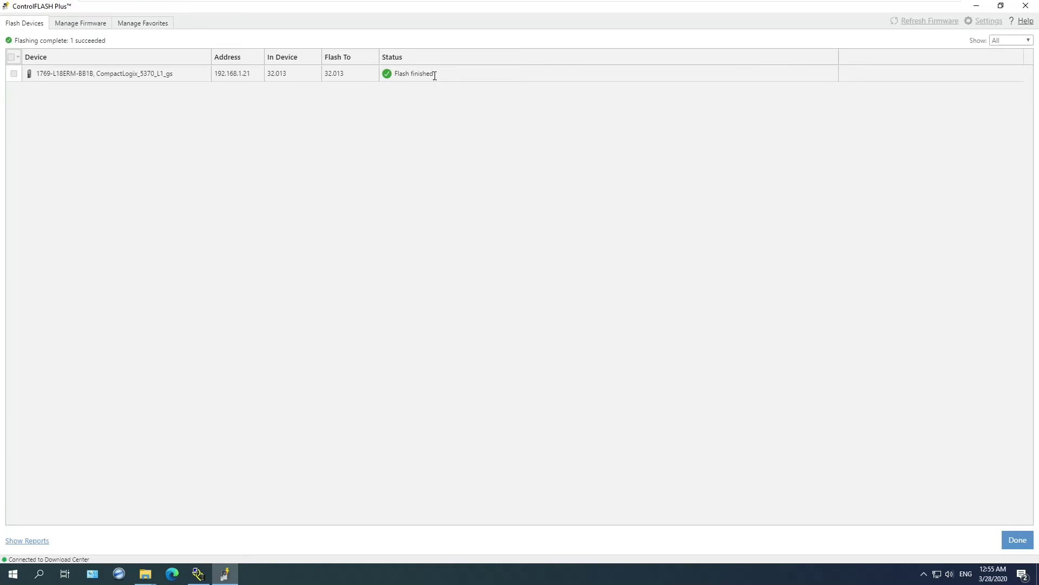
{"action": "left_click", "coordinate": [198, 573]}
{"action": "left_click", "coordinate": [495, 360]}
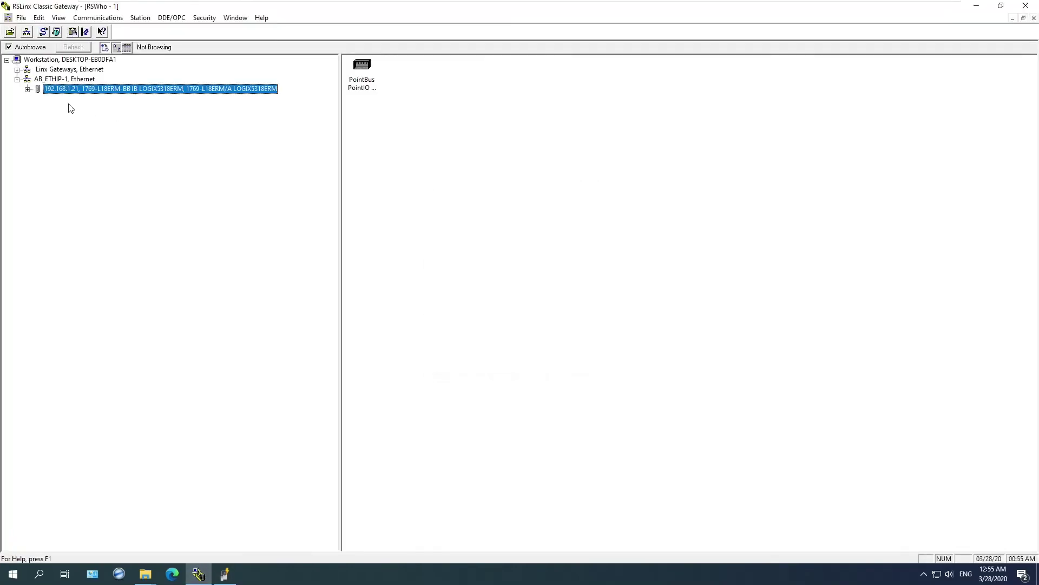
- Confirm the 1769-L18ERM reports revision 32.013 in Device Properties, then return to ControlFLASH Plus
{"action": "right_click", "coordinate": [72, 88]}
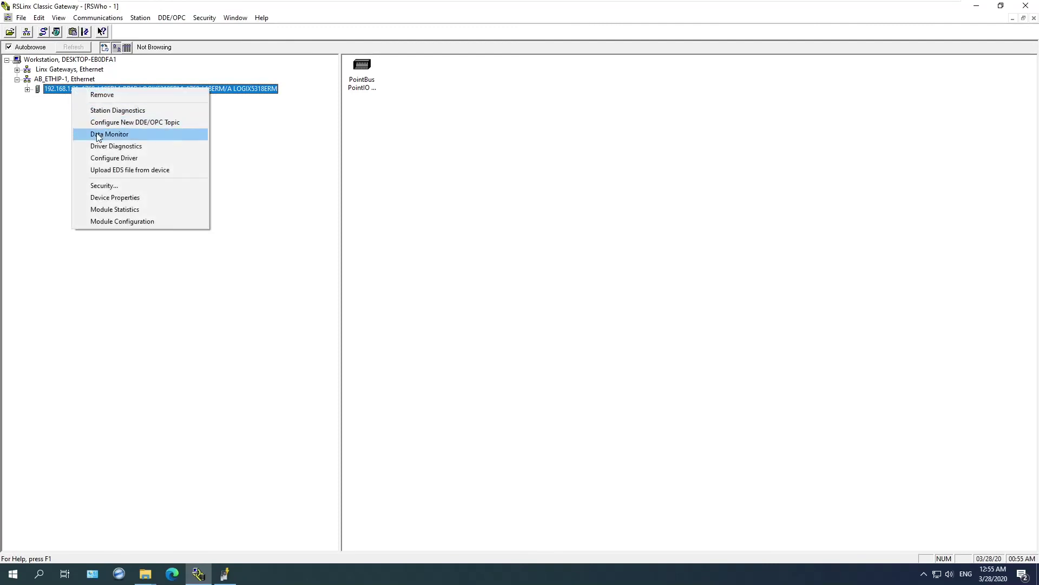
{"action": "left_click", "coordinate": [106, 198]}
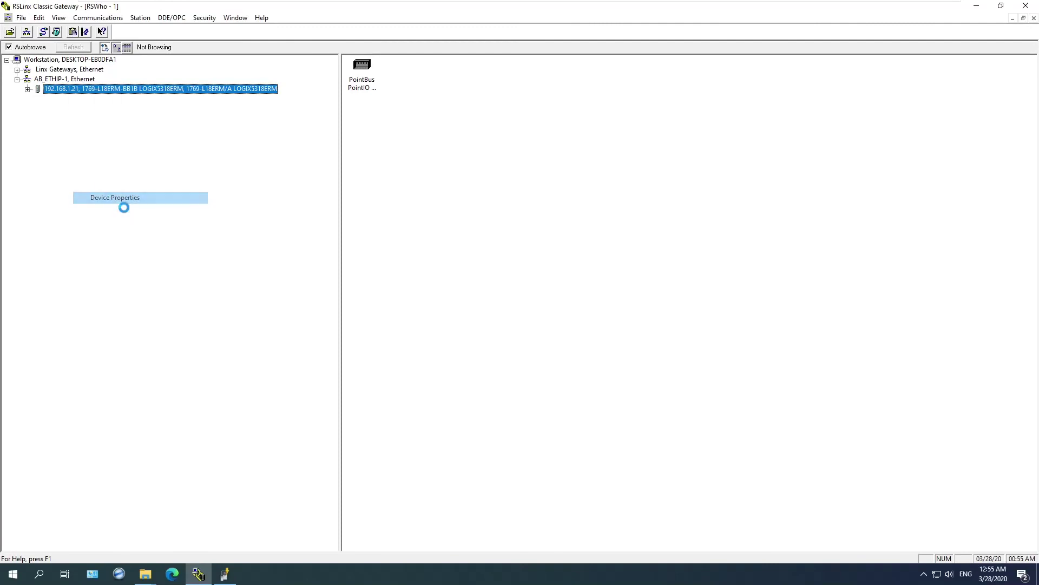
{"action": "double_click", "coordinate": [498, 270]}
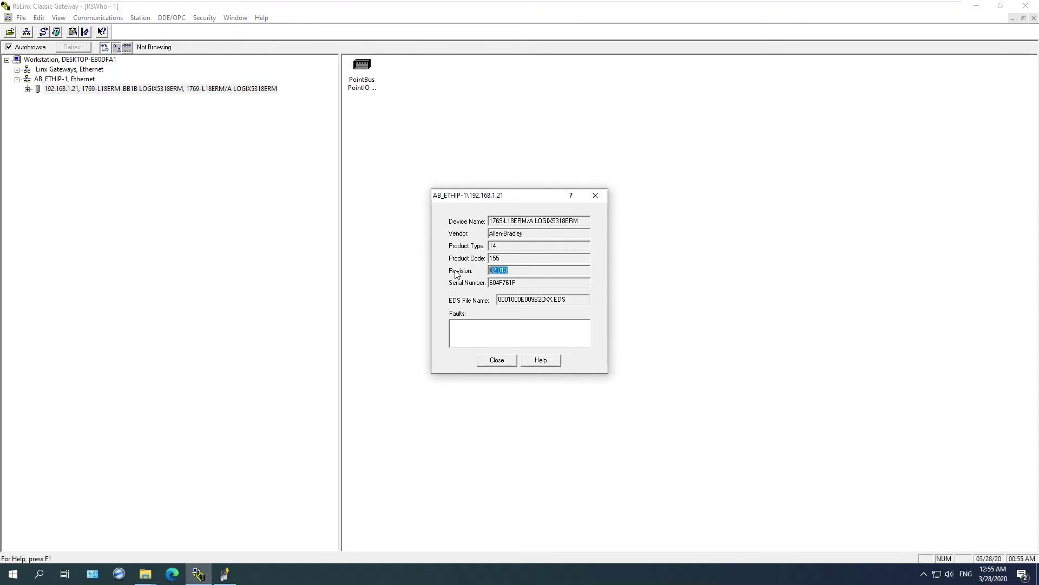
{"action": "left_click", "coordinate": [497, 360]}
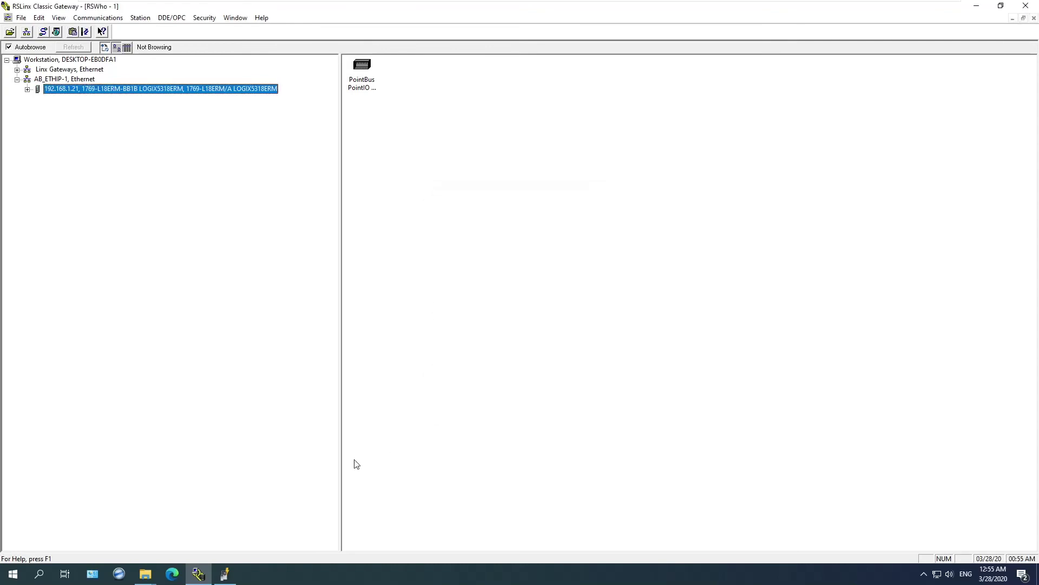
{"action": "left_click", "coordinate": [223, 575]}
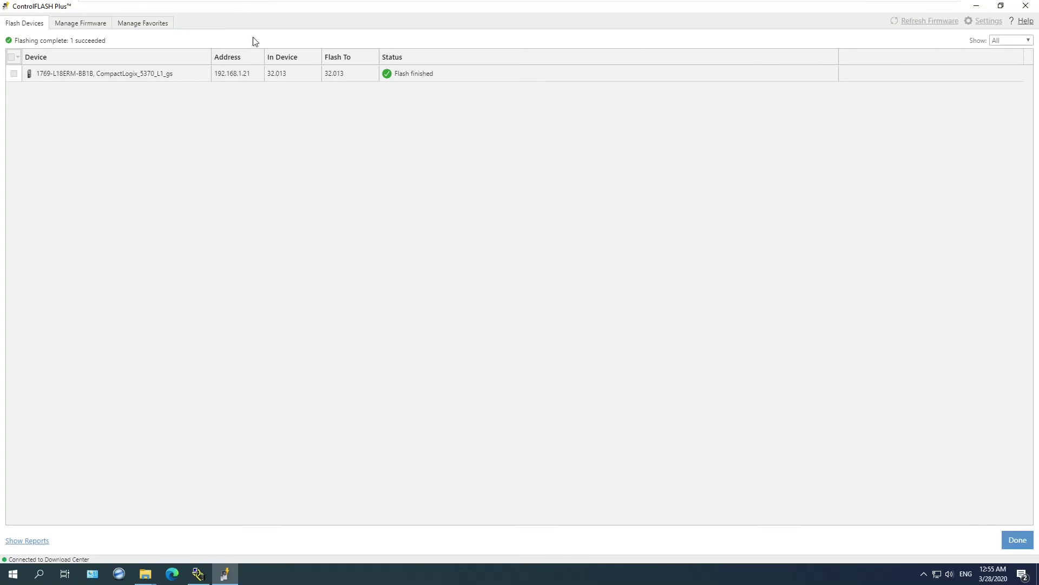
- Check installed 1756-L7x firmware with an L7 device filter, clear it, and reopen the favorite lists
{"action": "left_click", "coordinate": [151, 27]}
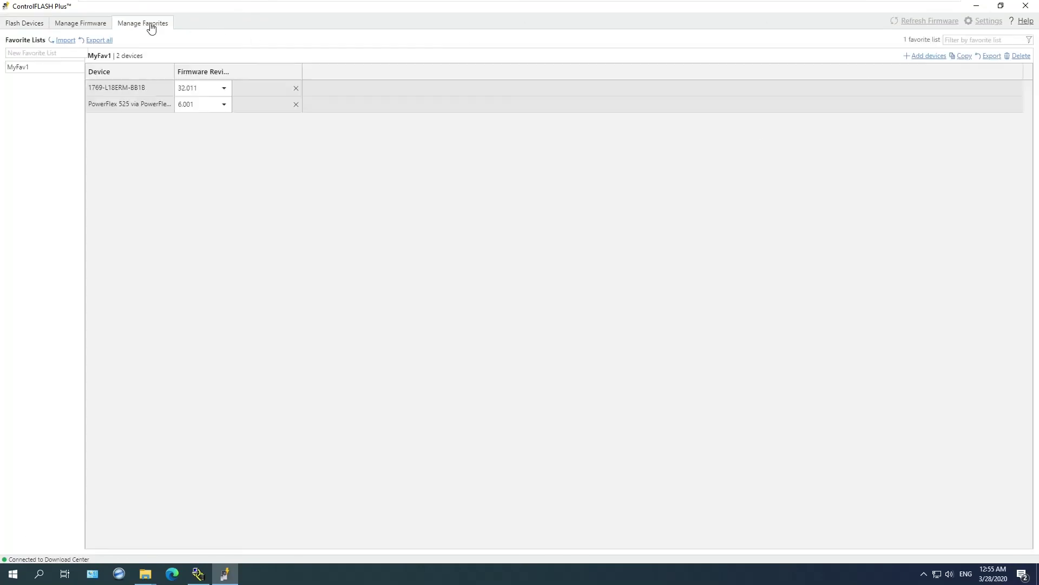
{"action": "left_click", "coordinate": [99, 25]}
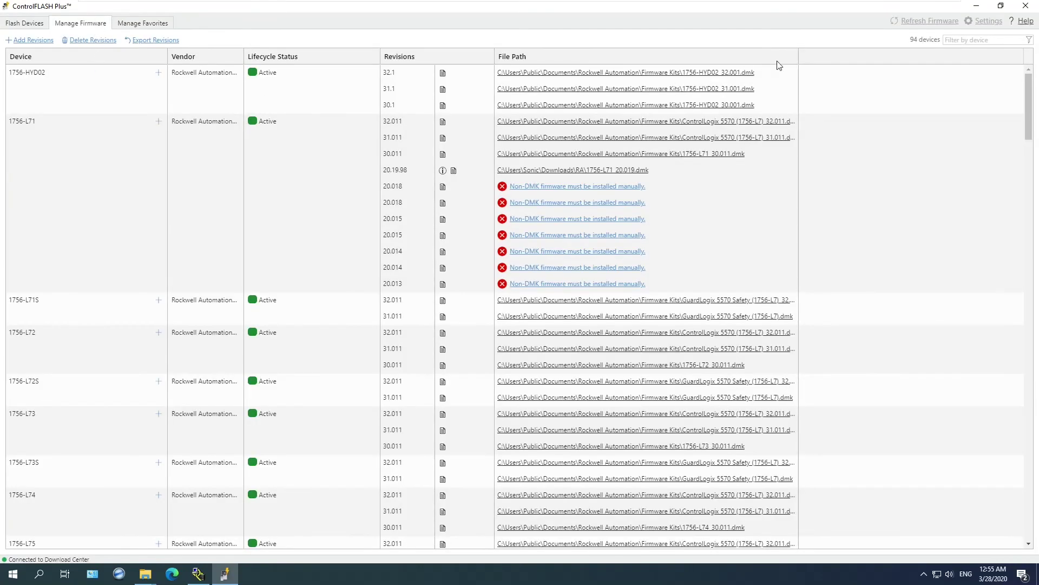
{"action": "left_click", "coordinate": [968, 44]}
{"action": "type", "text": "L7"}
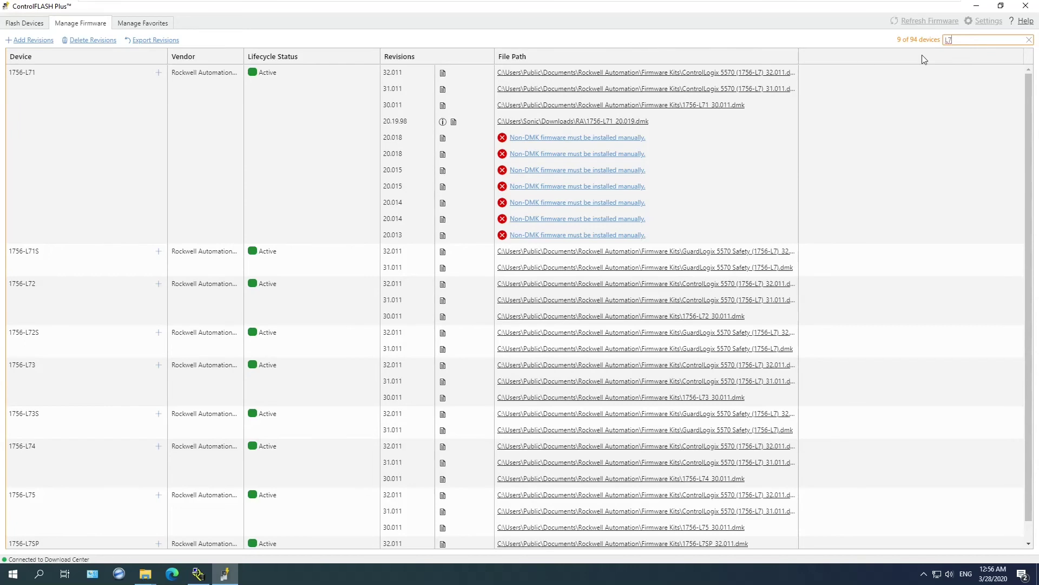
{"action": "left_click", "coordinate": [1030, 41]}
{"action": "left_click", "coordinate": [150, 29]}
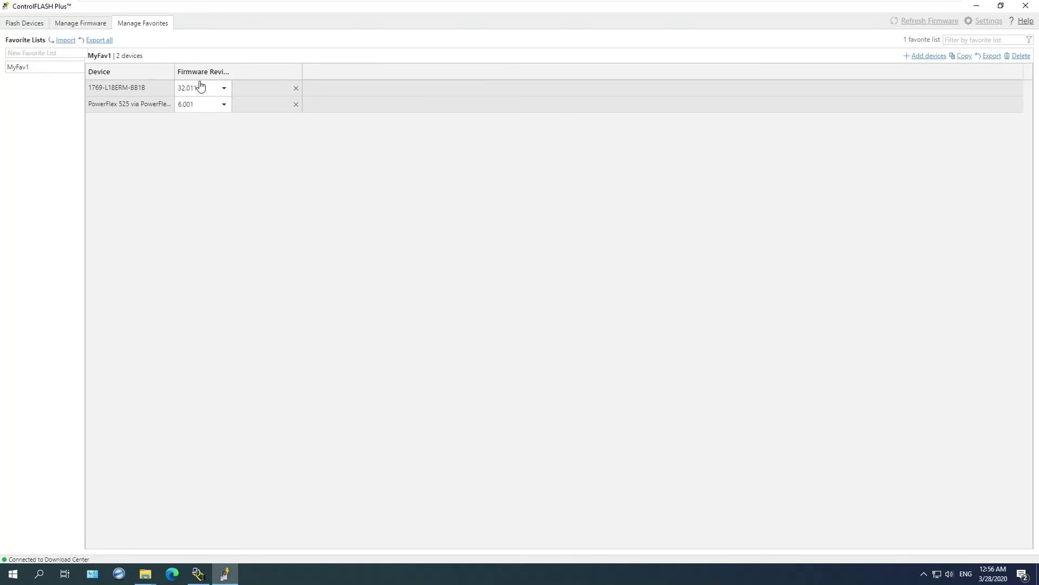
- Create a new favorite list named MyFav2
{"action": "left_click", "coordinate": [45, 55]}
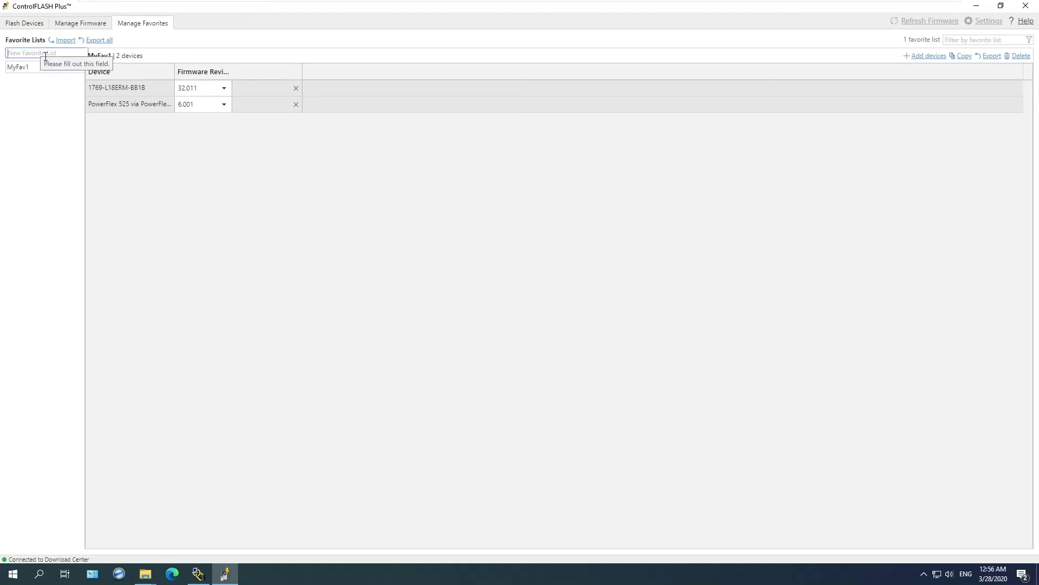
{"action": "type", "text": "MyFav2"}
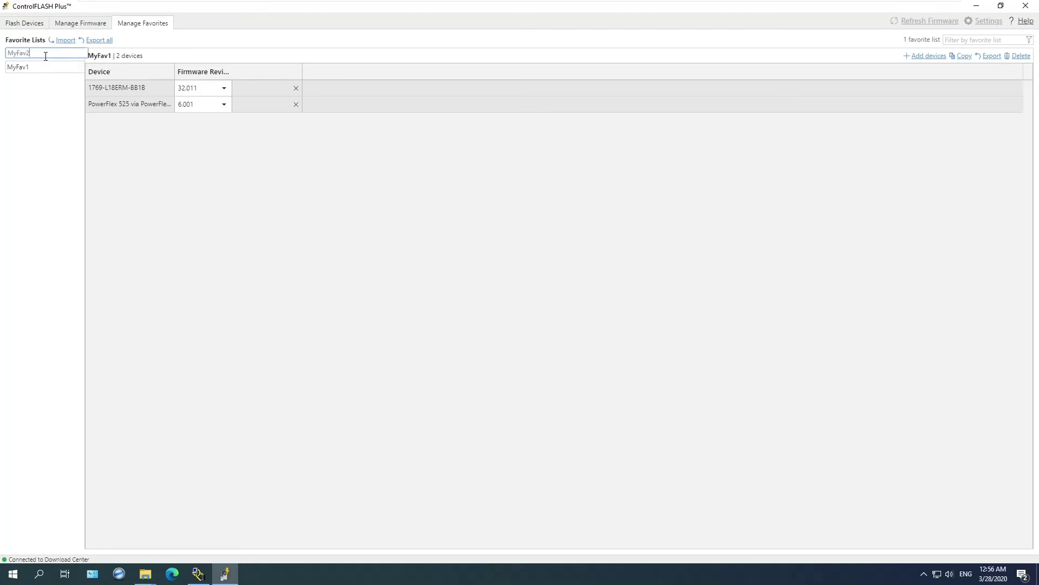
{"action": "key", "text": "Return"}
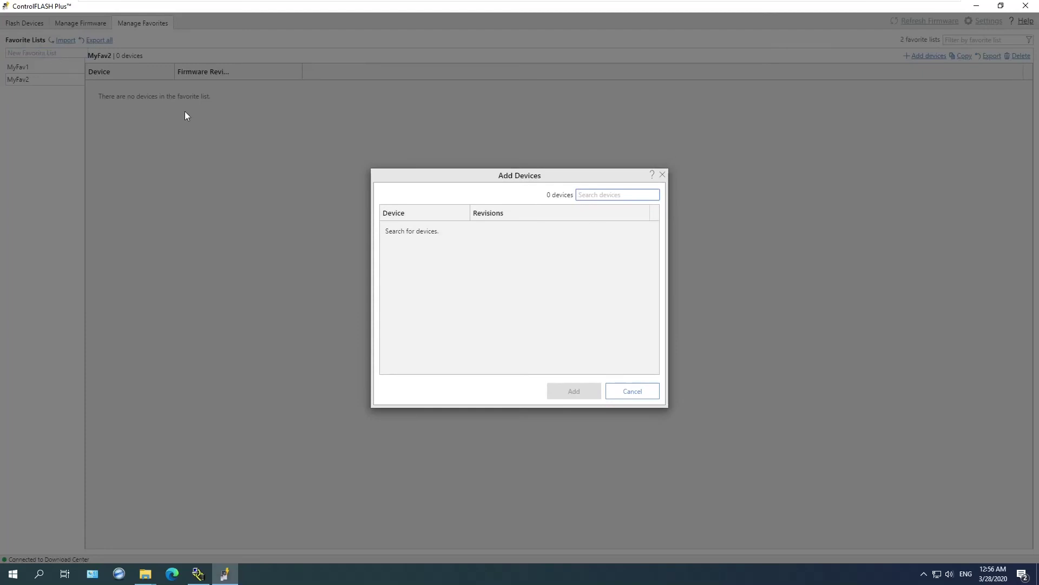
- Add 1756-L71 at revision 32.011 to MyFav2 and return to the firmware inventory
{"action": "left_click", "coordinate": [612, 199]}
{"action": "type", "text": "L7"}
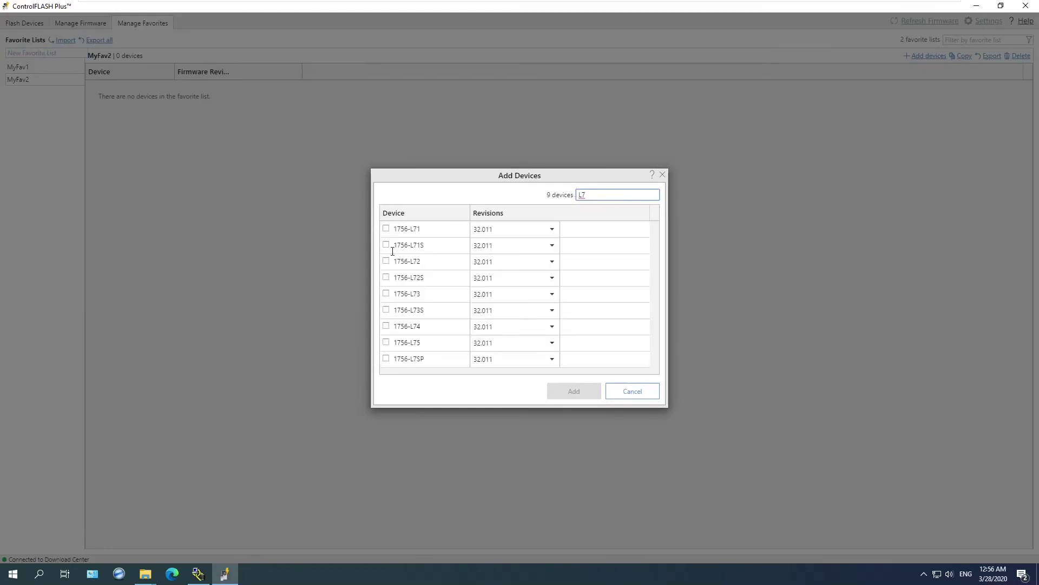
{"action": "left_click", "coordinate": [386, 228]}
{"action": "left_click", "coordinate": [573, 391]}
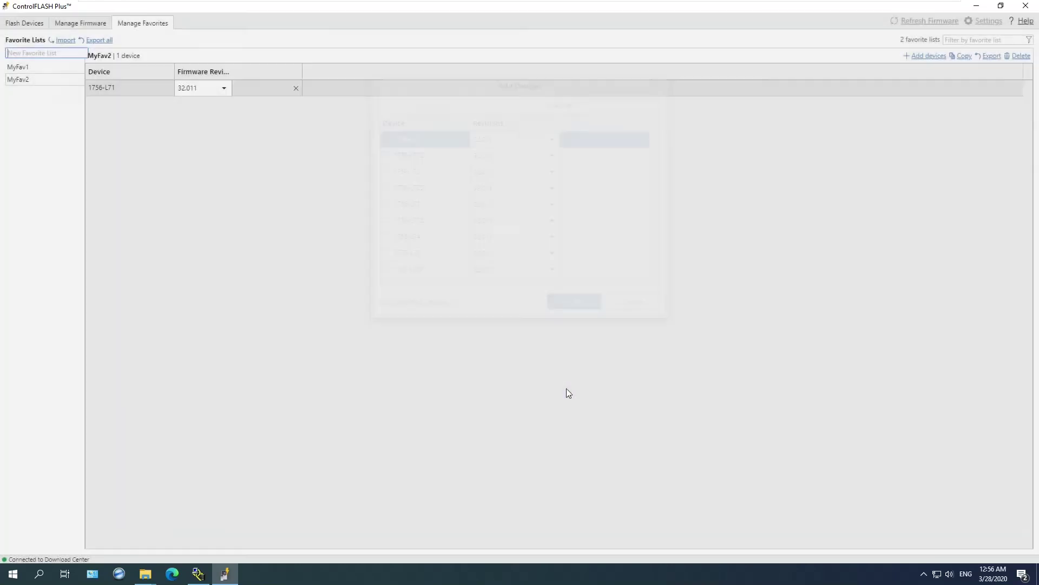
{"action": "left_click", "coordinate": [141, 93]}
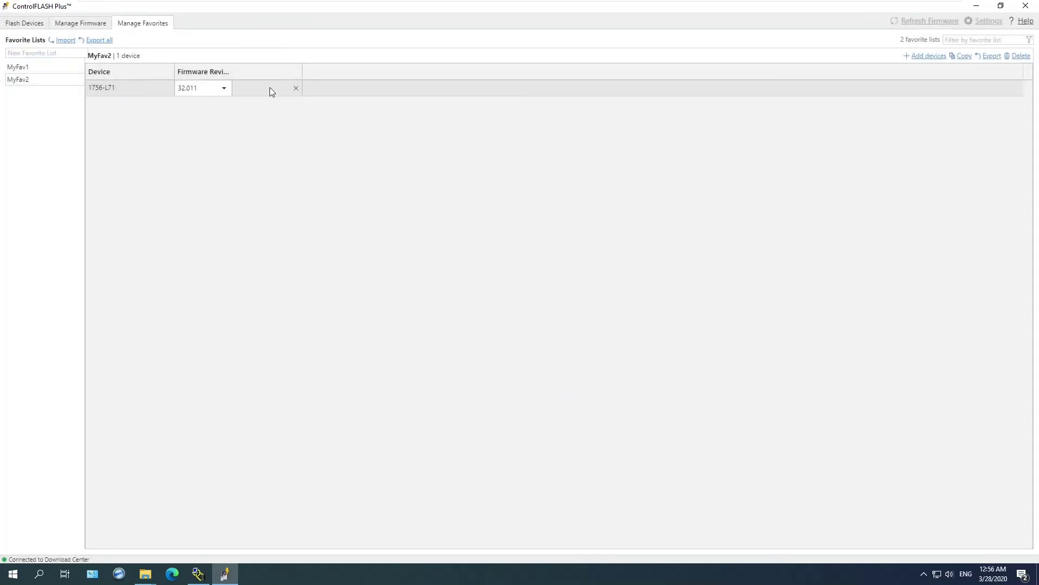
{"action": "left_click", "coordinate": [231, 89]}
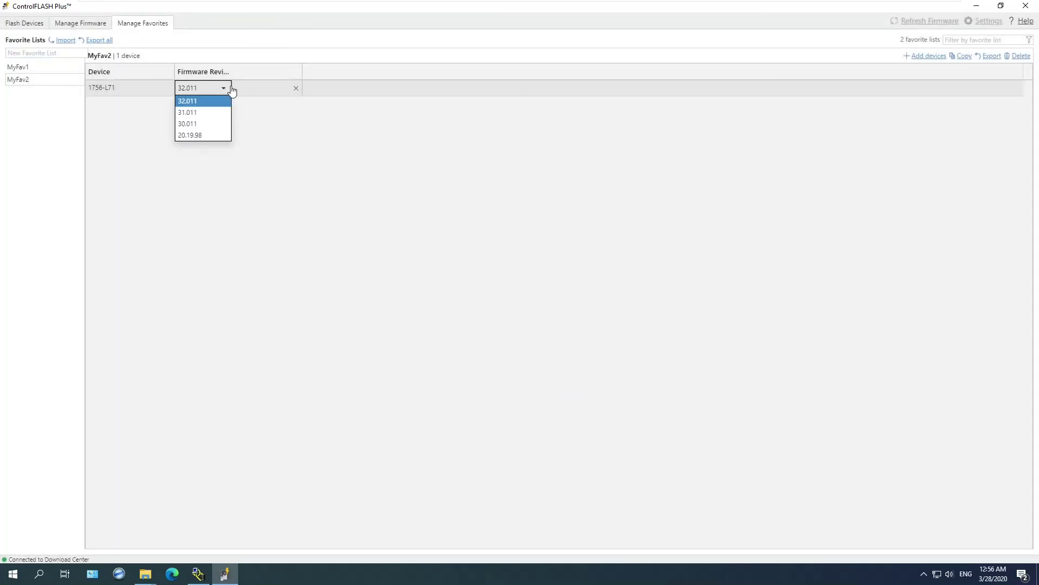
{"action": "left_click", "coordinate": [232, 90]}
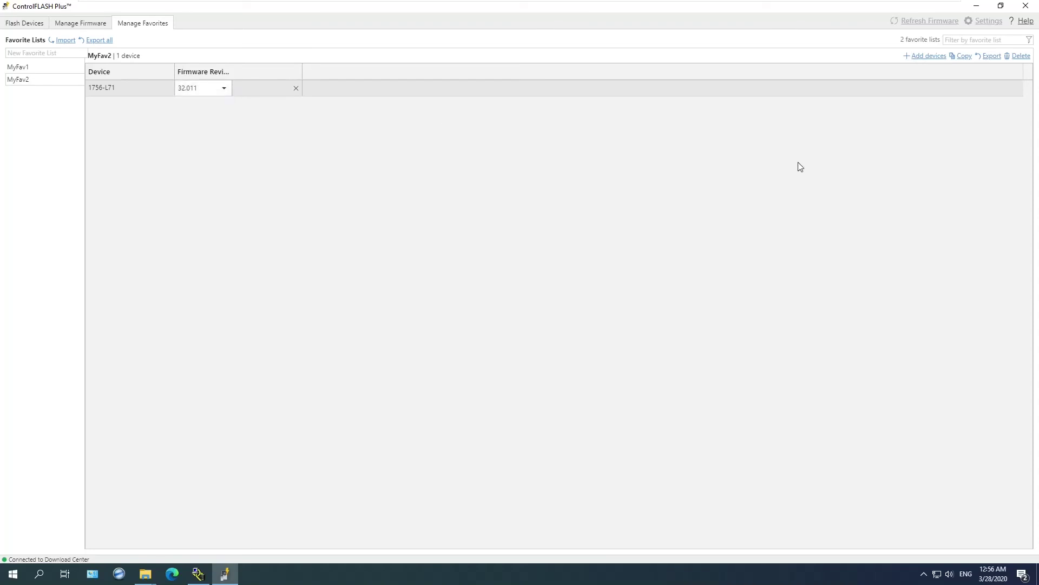
{"action": "left_click", "coordinate": [84, 22]}
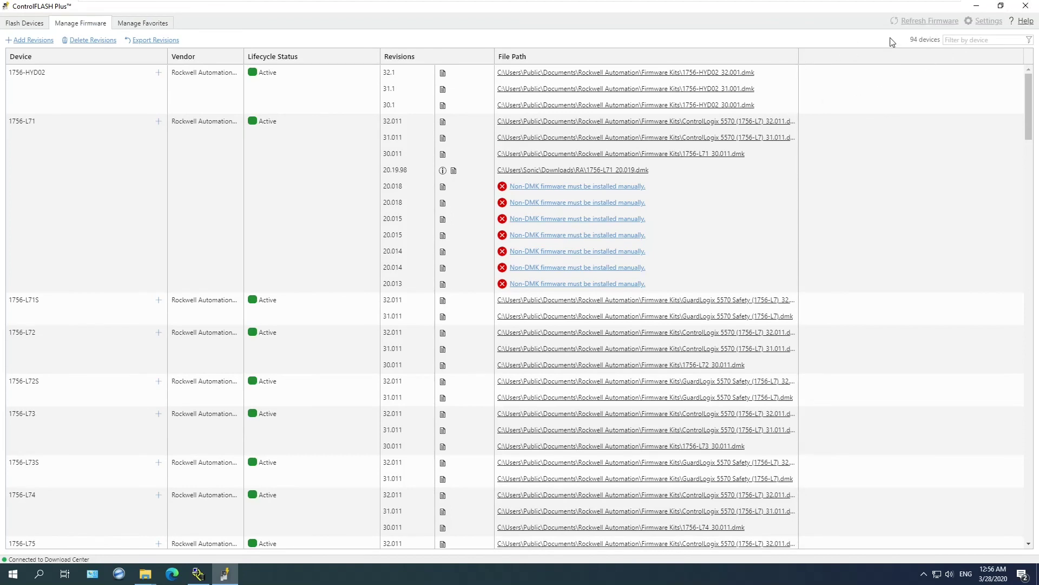
- Close ControlFLASH Plus, relaunch it from the Start menu, and maximize its window
{"action": "left_click", "coordinate": [1026, 10]}
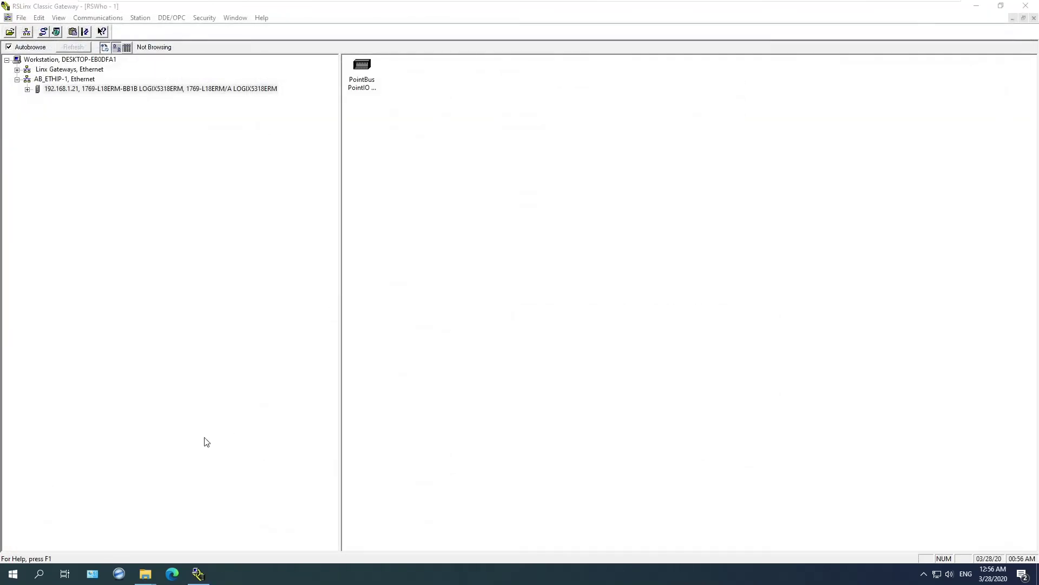
{"action": "left_click", "coordinate": [13, 574]}
{"action": "left_click", "coordinate": [525, 264]}
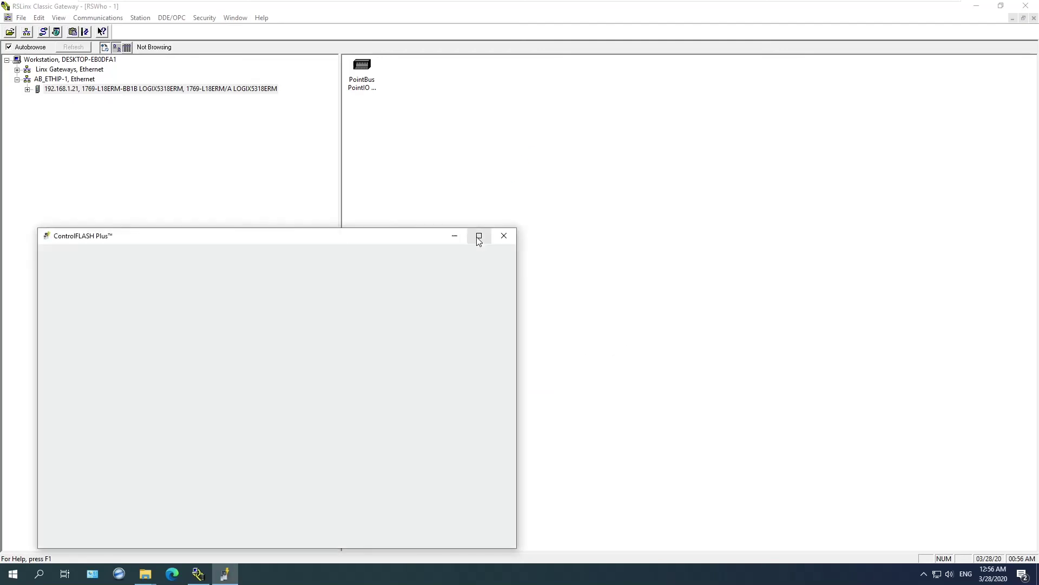
{"action": "left_click", "coordinate": [479, 236]}
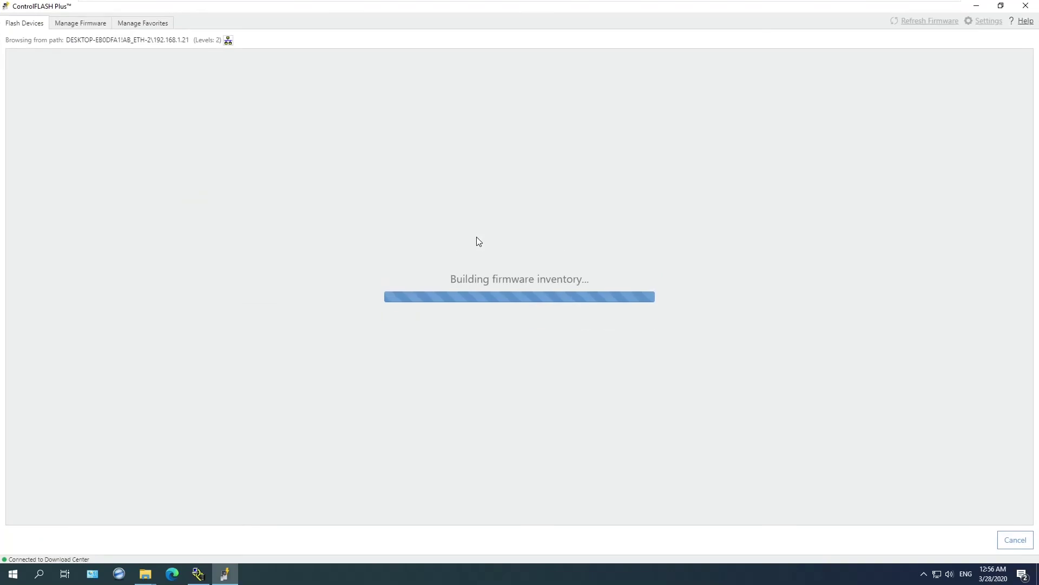
- Refresh all firmware from Manage Firmware so the inventory rebuilds to 221 devices
{"action": "left_click", "coordinate": [81, 24]}
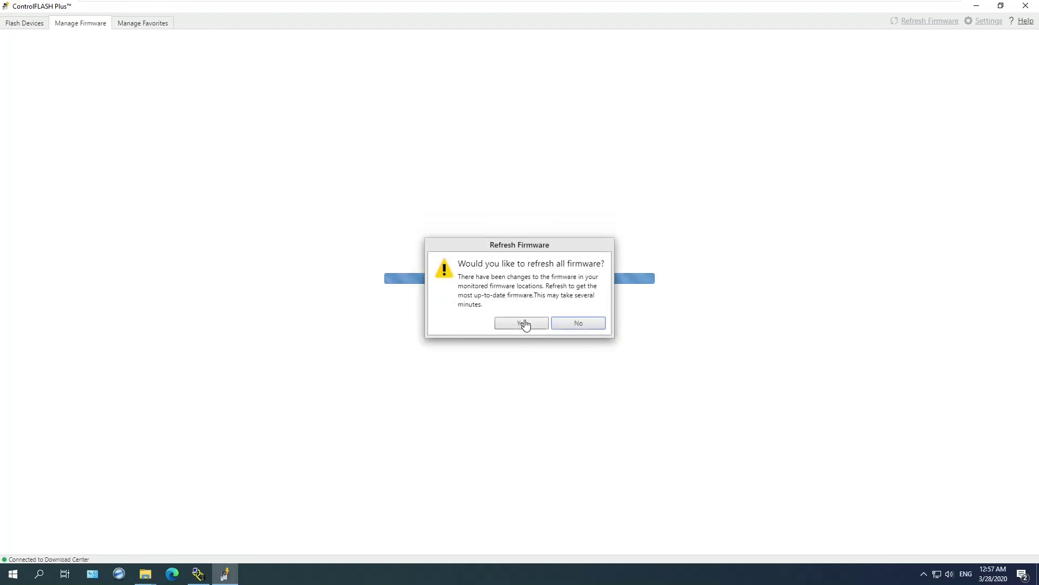
{"action": "left_click", "coordinate": [524, 324]}
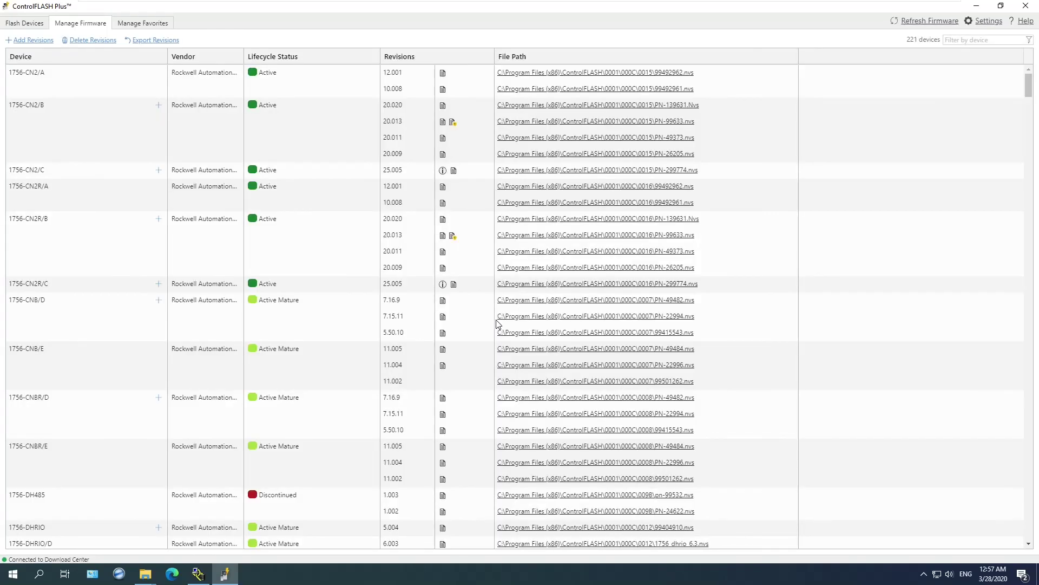
{"action": "left_click", "coordinate": [974, 41]}
- Filter the inventory by l7, then search LINE friends by the company's LINE ID to find Sonic Service
{"action": "type", "text": "l7"}
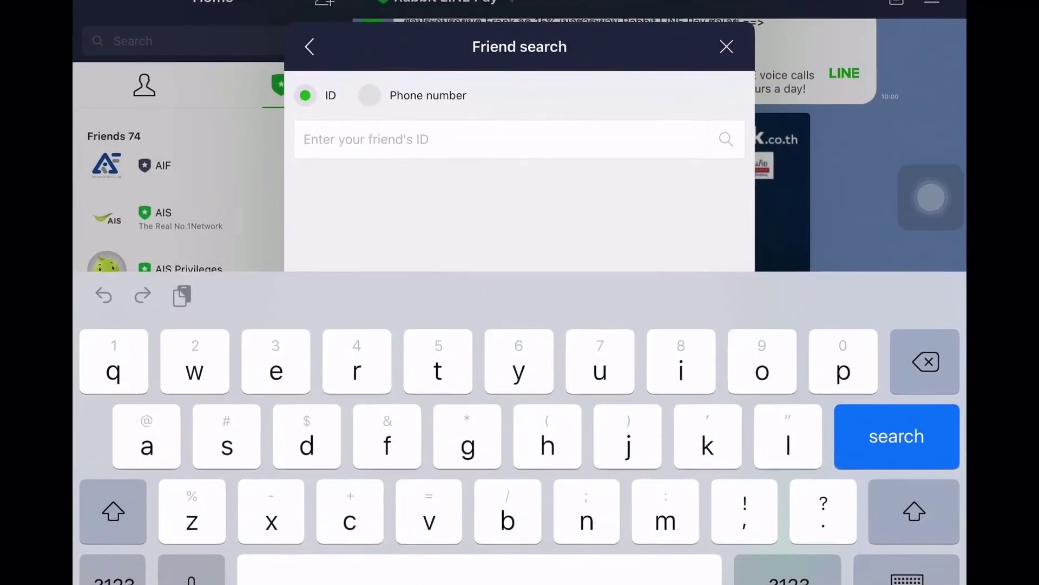
{"action": "type", "text": "@"}
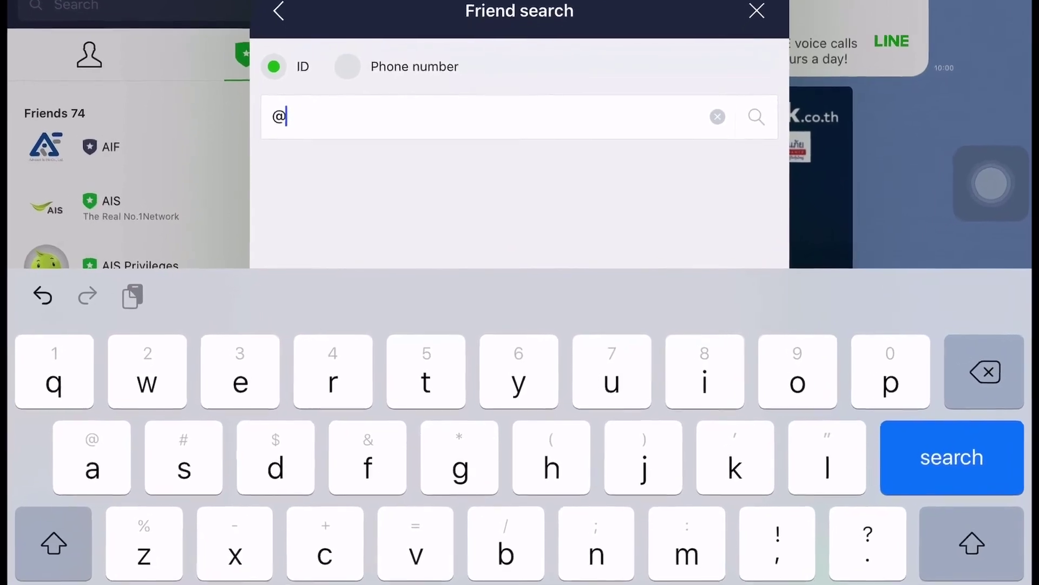
{"action": "type", "text": "sonicau"}
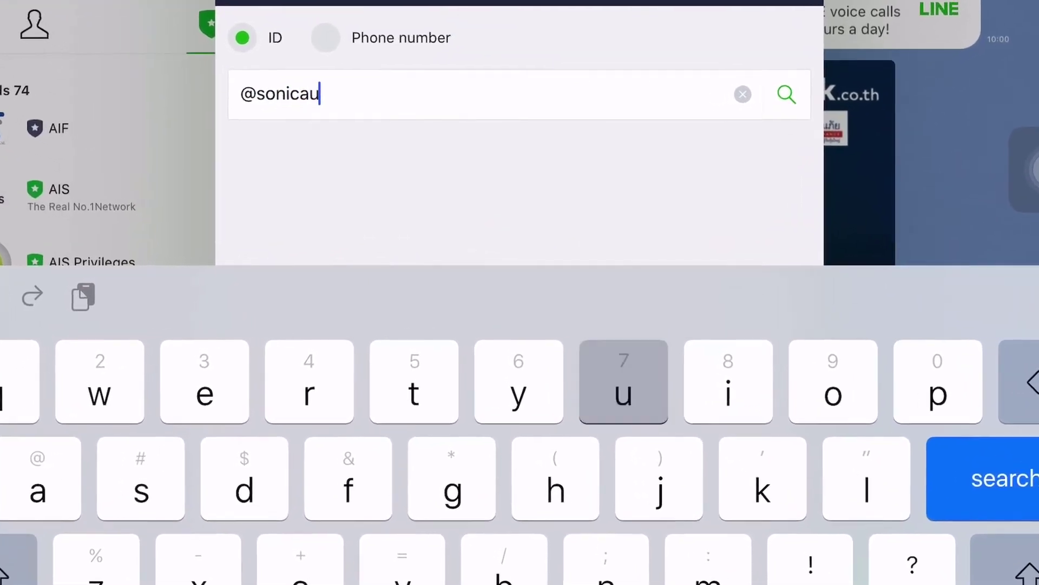
{"action": "type", "text": "tomati"}
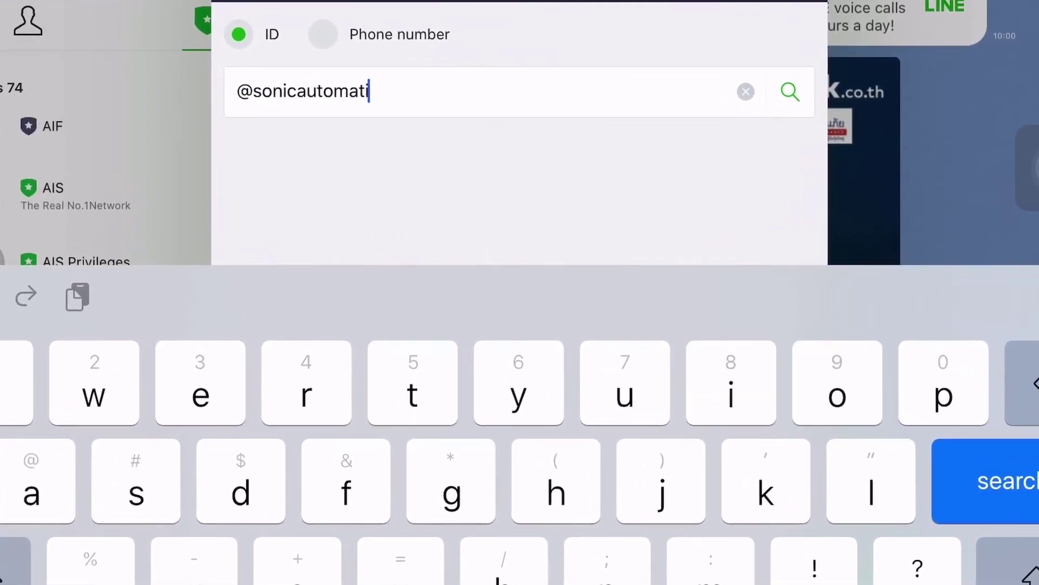
{"action": "type", "text": "on"}
{"action": "key", "text": "Return"}
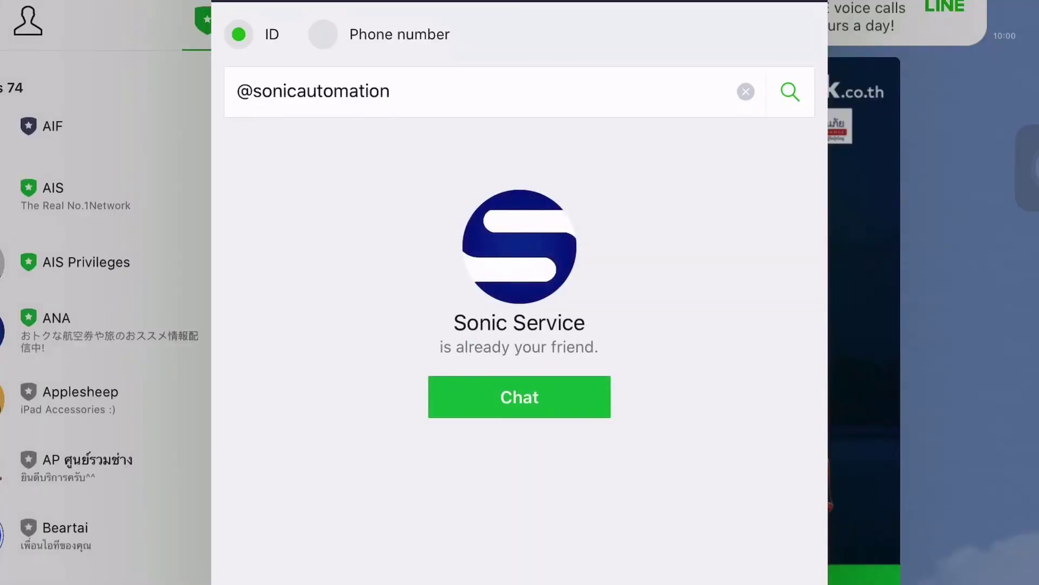